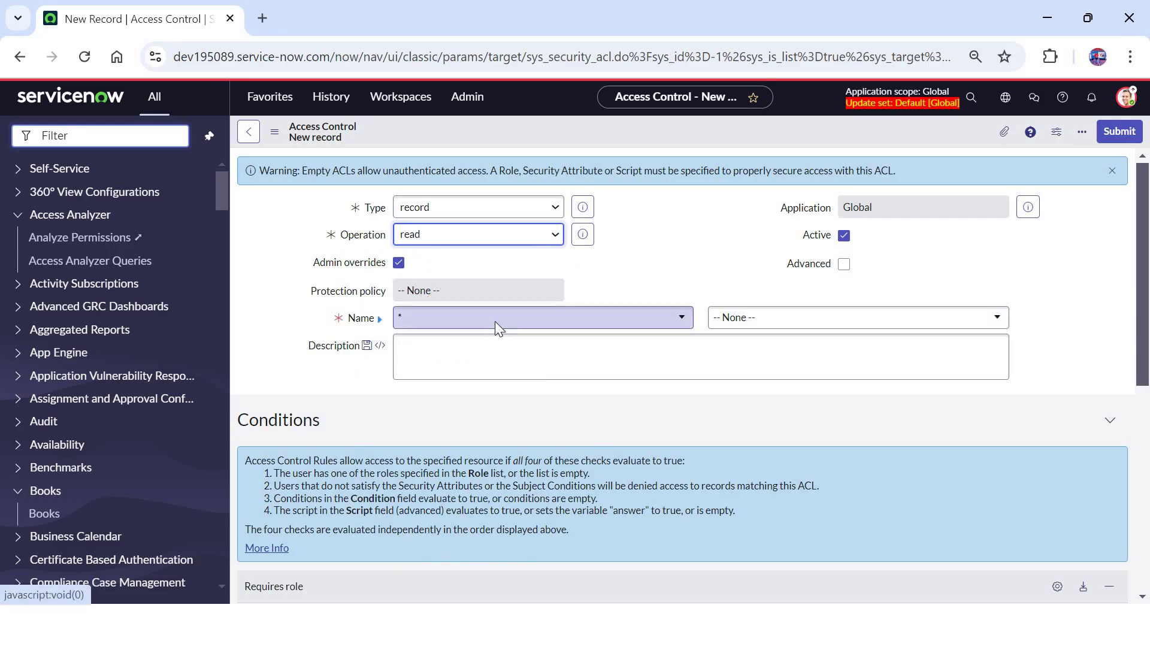
# - Set the access control's name to the Incident [incident] table and its Assignment group field
pyautogui.click(495, 323)
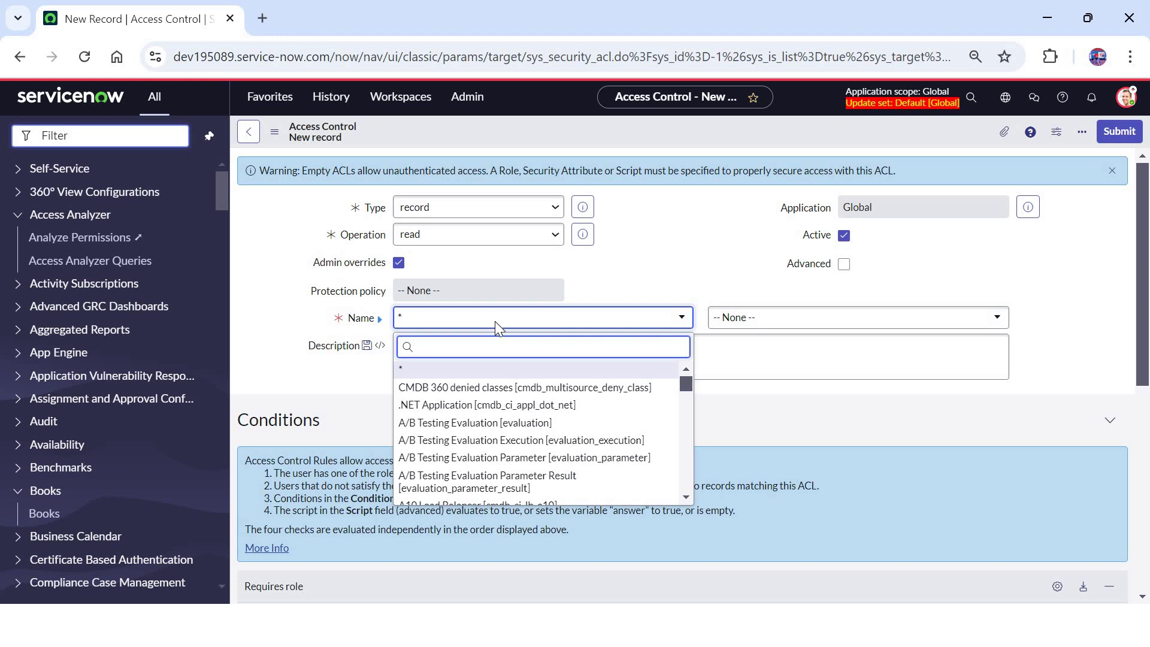
pyautogui.write('incident')
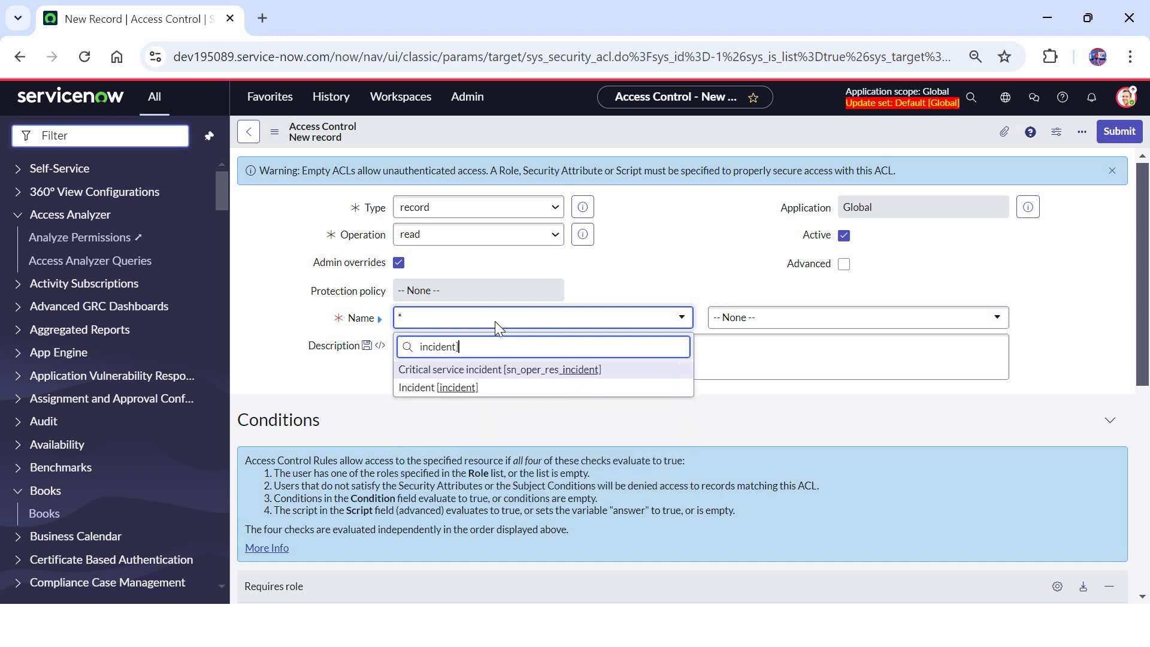
pyautogui.click(437, 388)
pyautogui.click(803, 321)
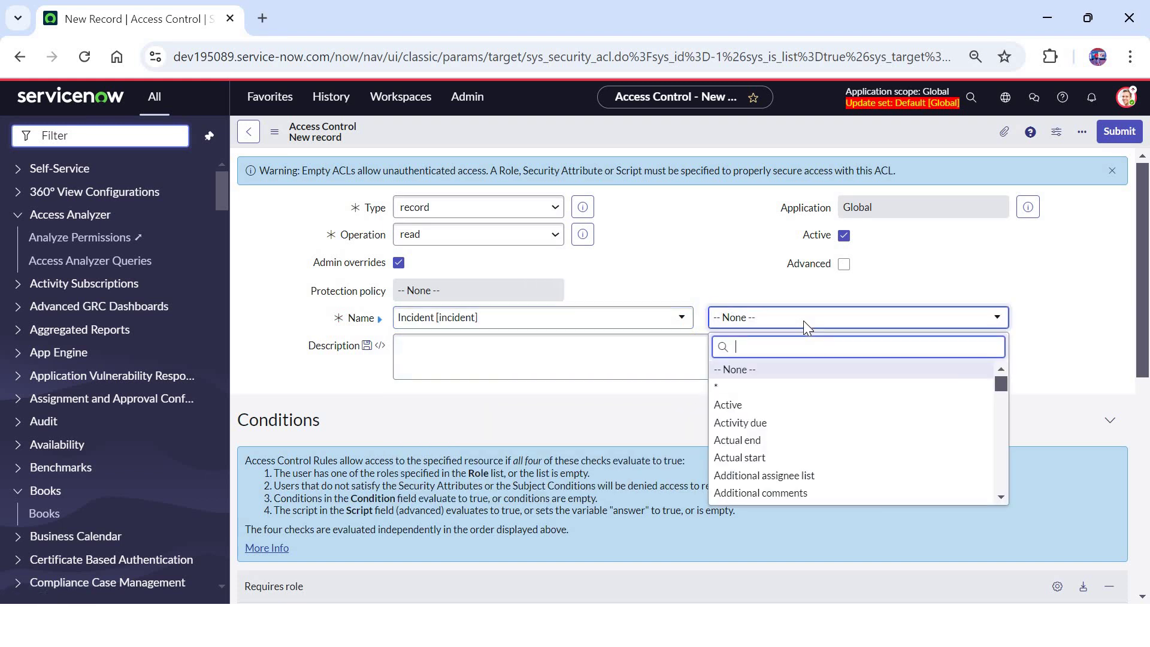
pyautogui.write('assignm')
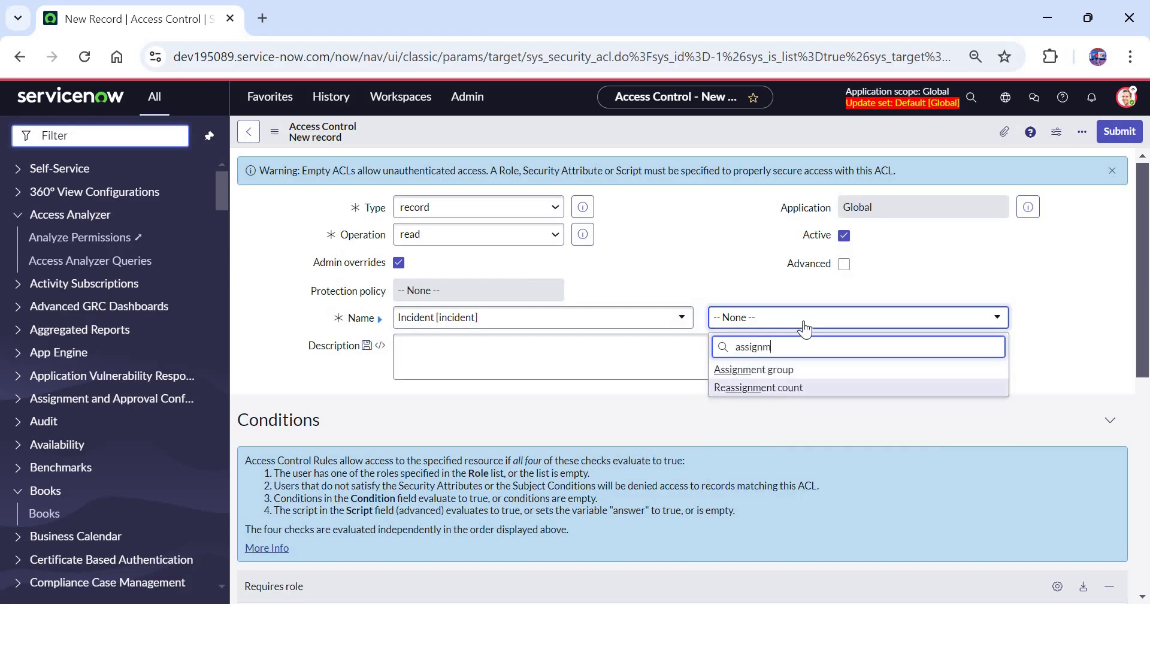
pyautogui.press('Return')
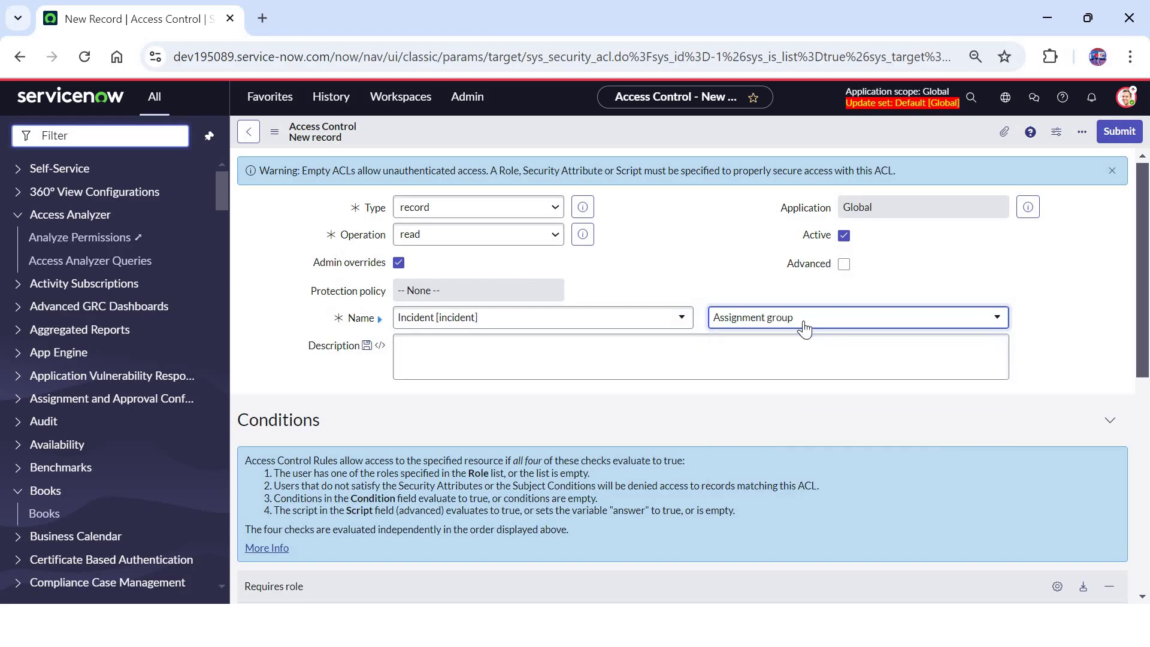
# - Add admin as a required role for the access control rule
pyautogui.scroll(-3, 649, 379)
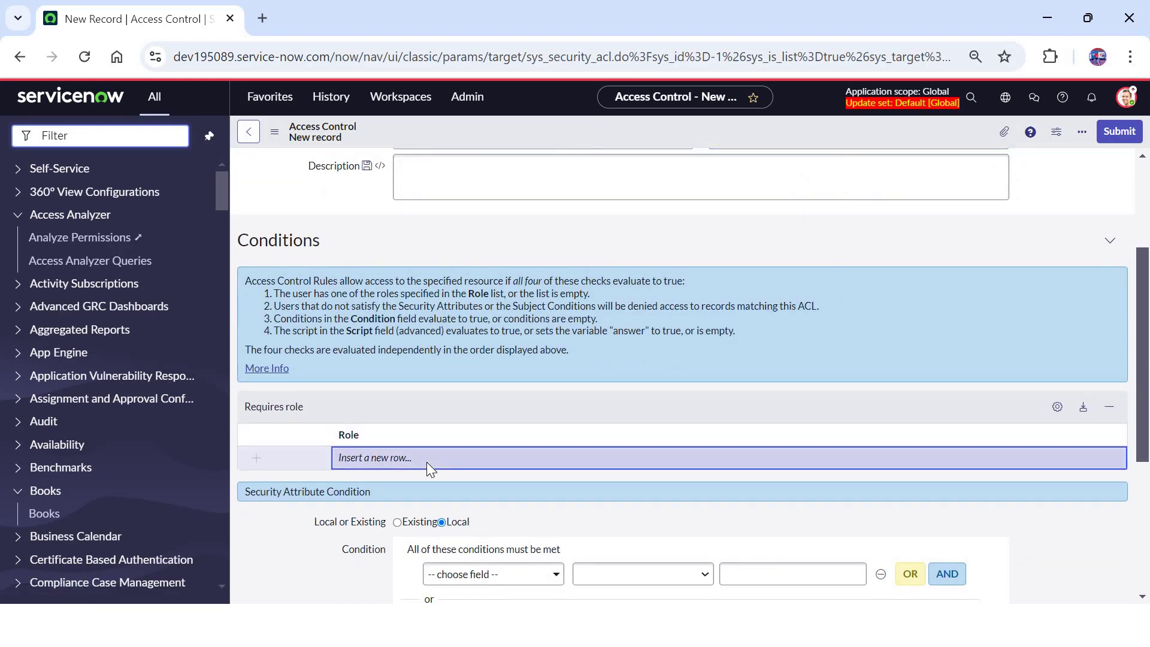
pyautogui.click(414, 458)
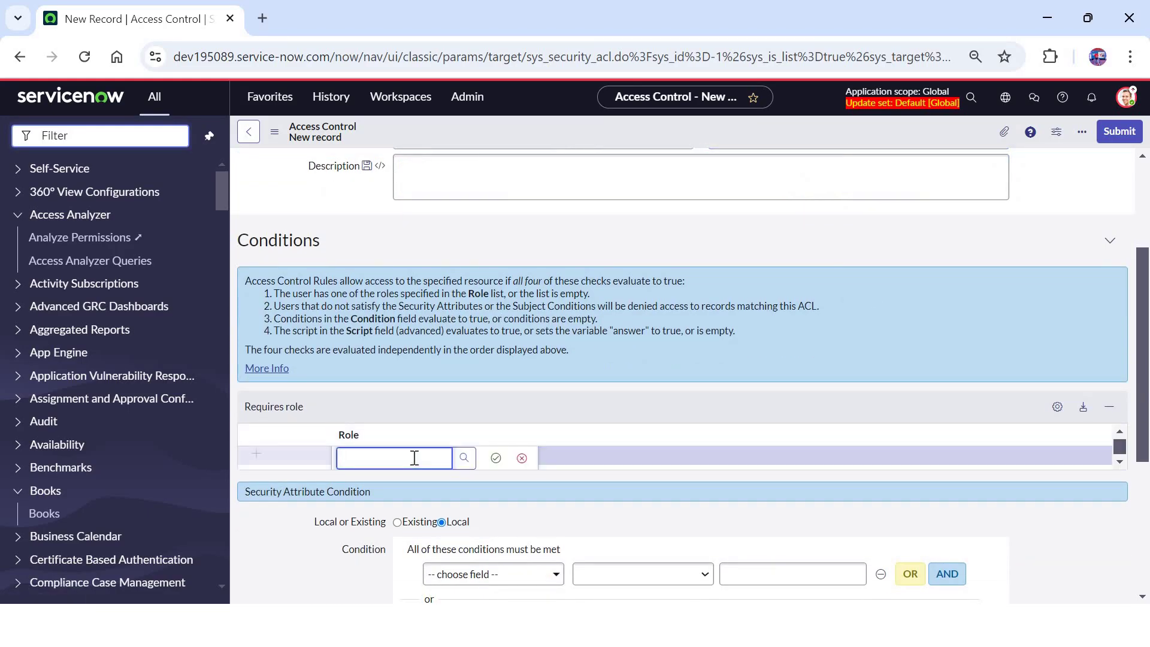
pyautogui.write('admin')
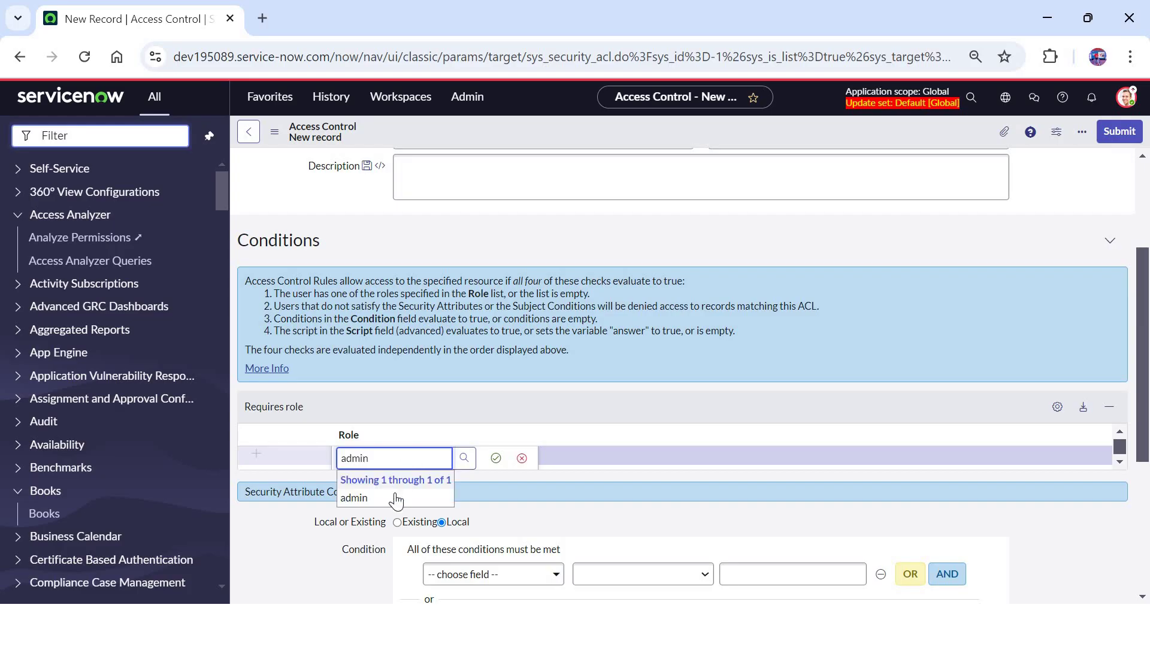
pyautogui.click(394, 497)
pyautogui.click(495, 459)
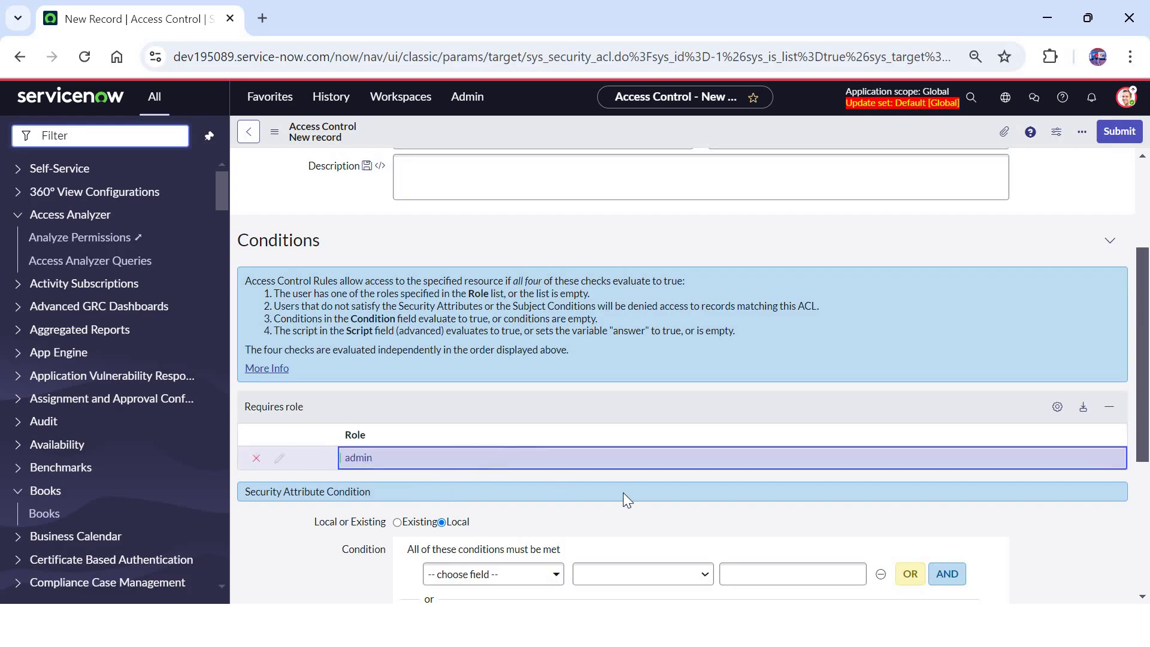
# - Save the access control record and continue past the security rules verification for incident.assignment_group
pyautogui.scroll(3, 710, 162)
pyautogui.rightClick(751, 126)
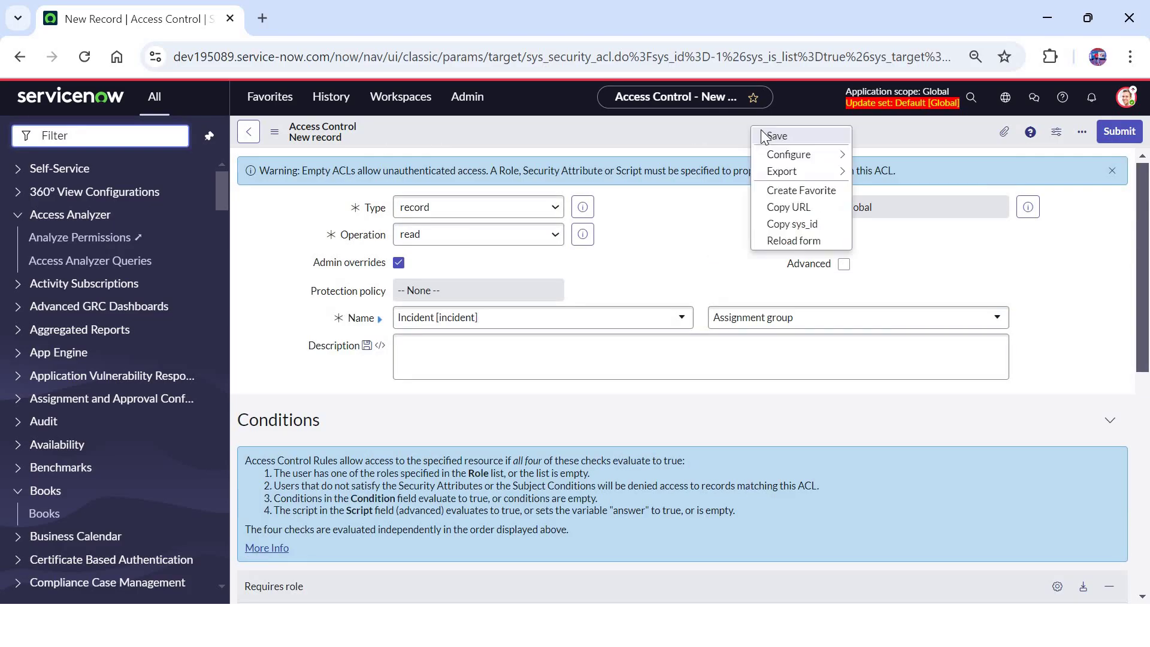
pyautogui.click(761, 130)
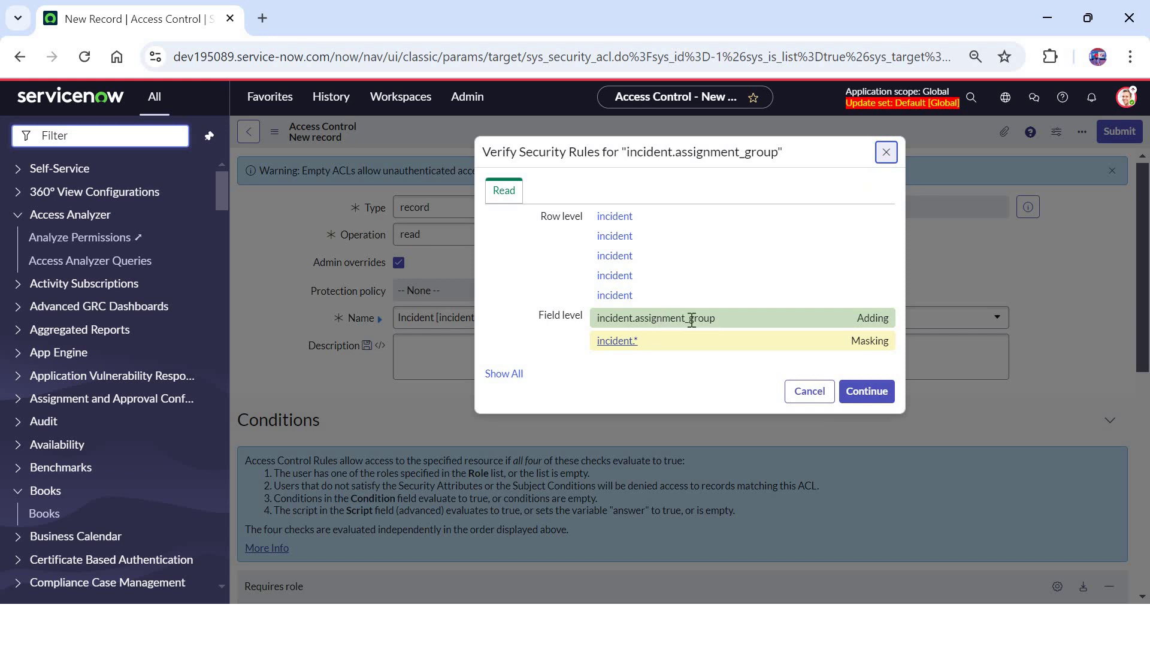
pyautogui.moveTo(915, 325); pyautogui.dragTo(909, 323)
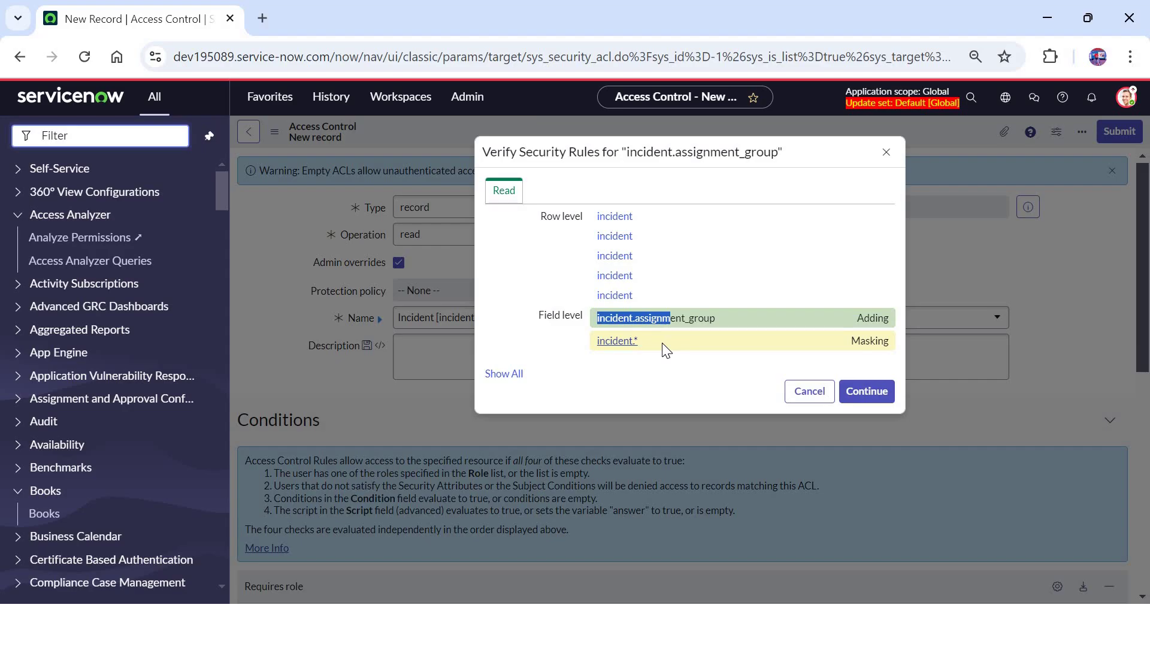
pyautogui.doubleClick(708, 317)
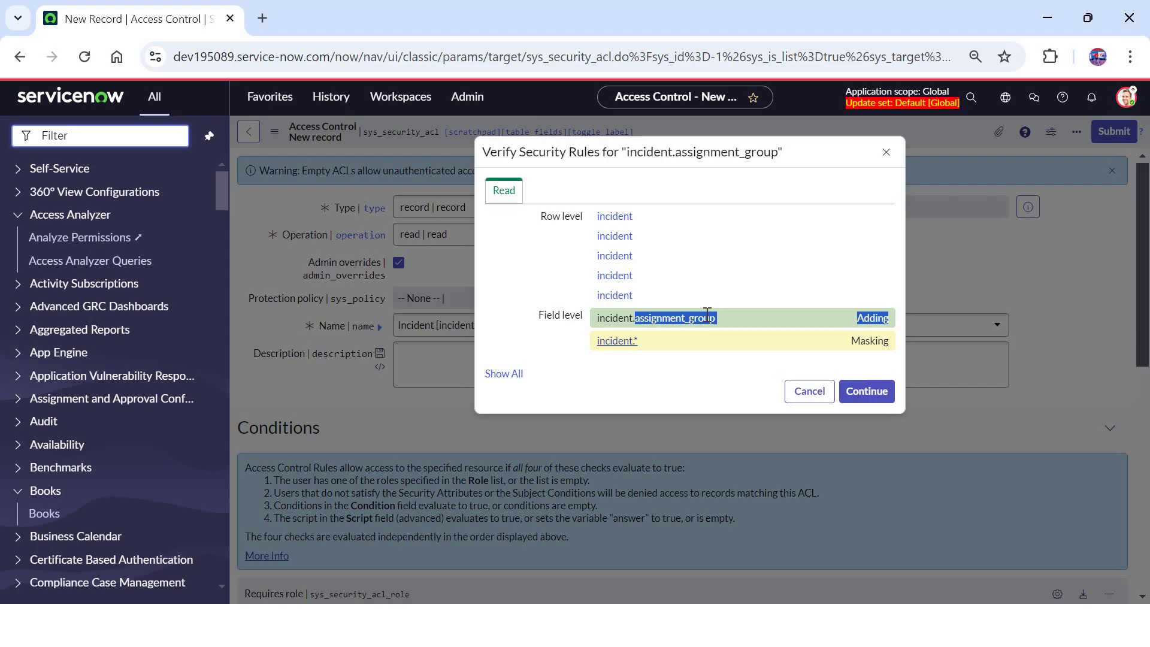
pyautogui.click(867, 392)
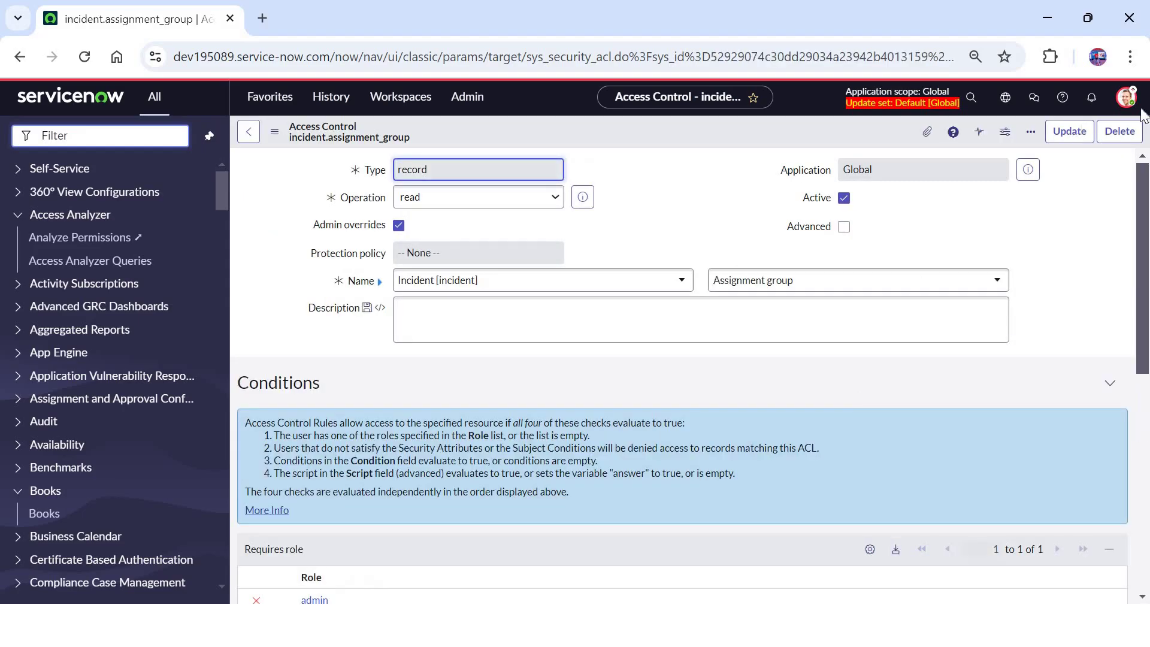
# - Impersonate the ITIL User from the recent impersonations
pyautogui.click(1126, 96)
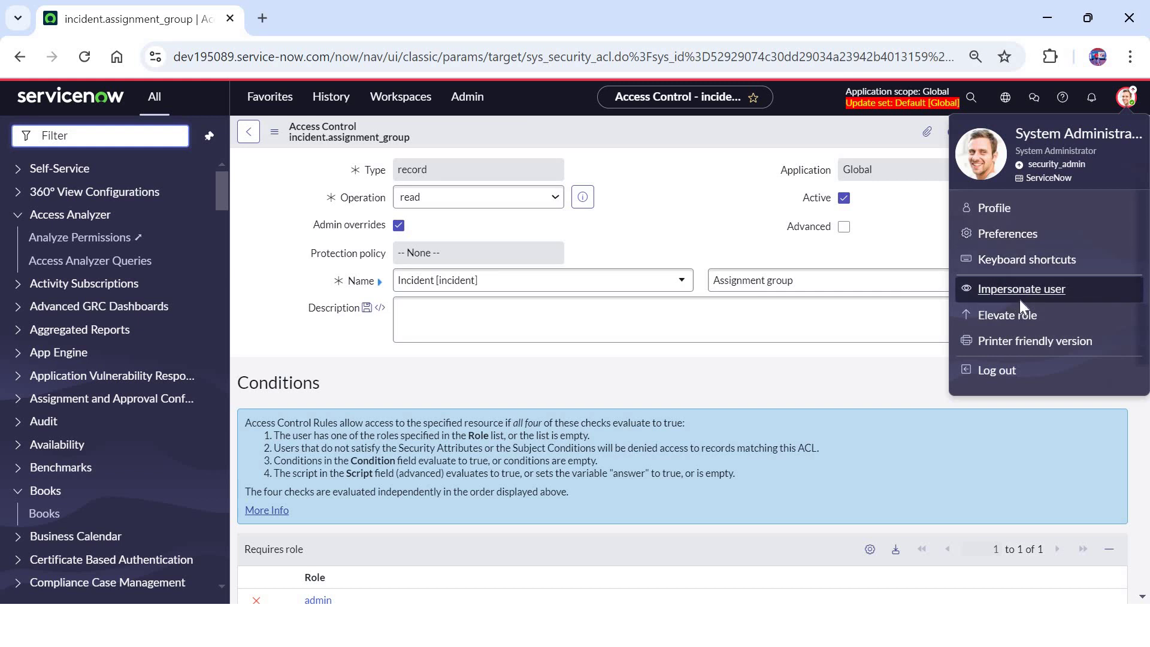
pyautogui.click(1019, 299)
pyautogui.click(455, 407)
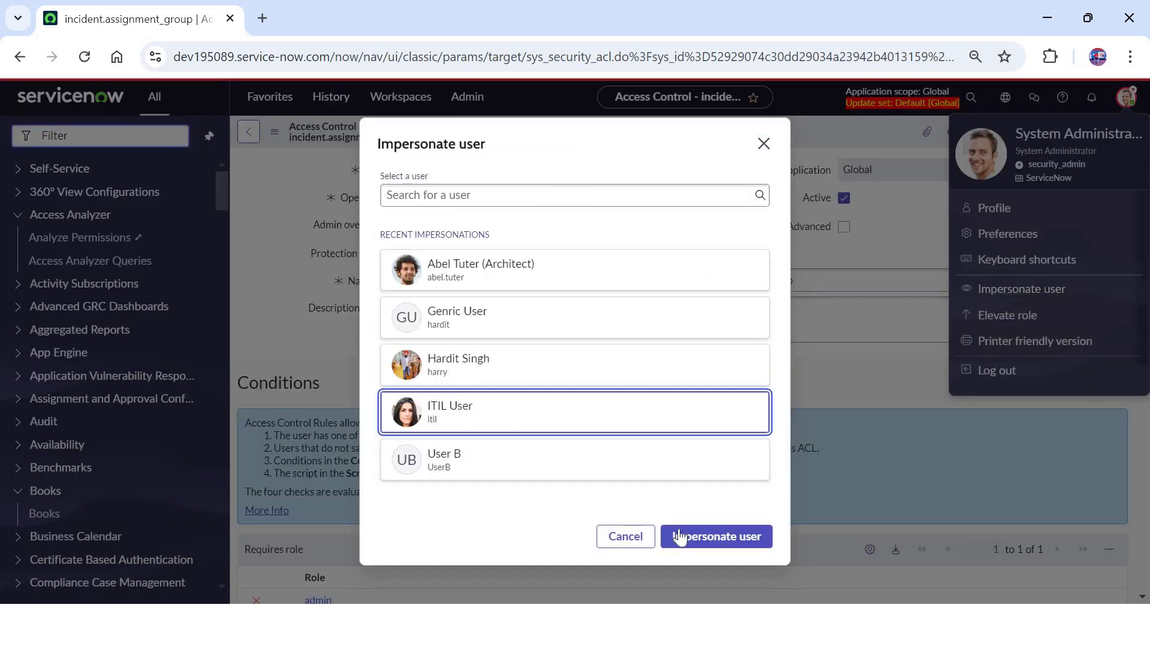
pyautogui.click(679, 534)
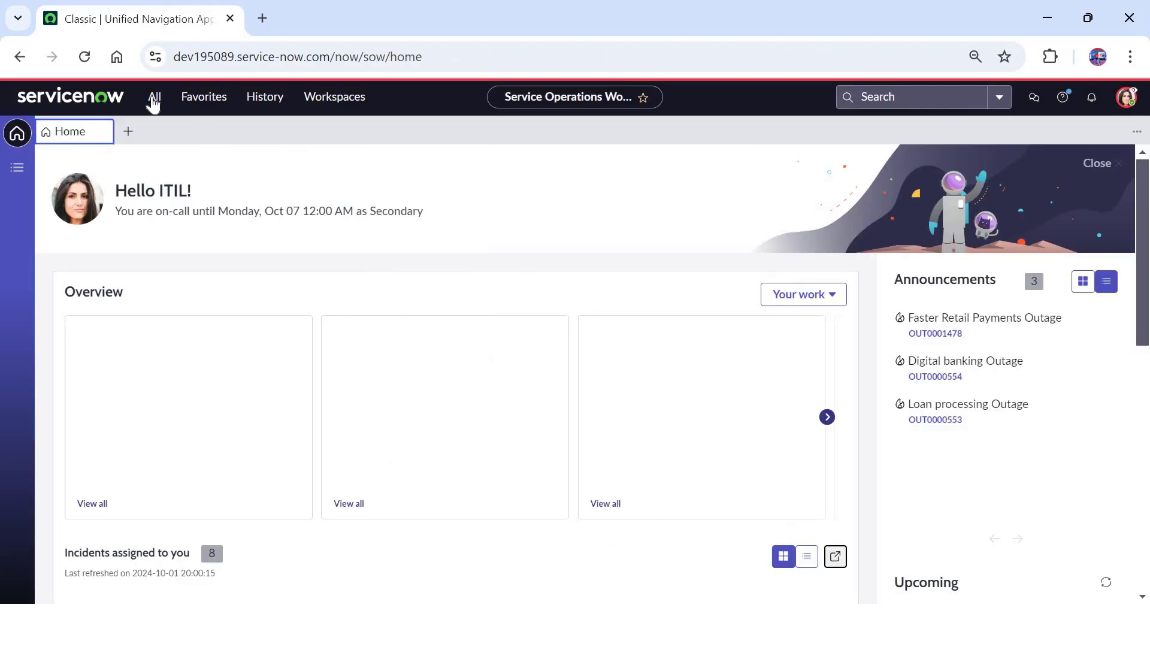
# - Open the full incident list with incident.list in the navigator
pyautogui.click(155, 98)
pyautogui.write('i')
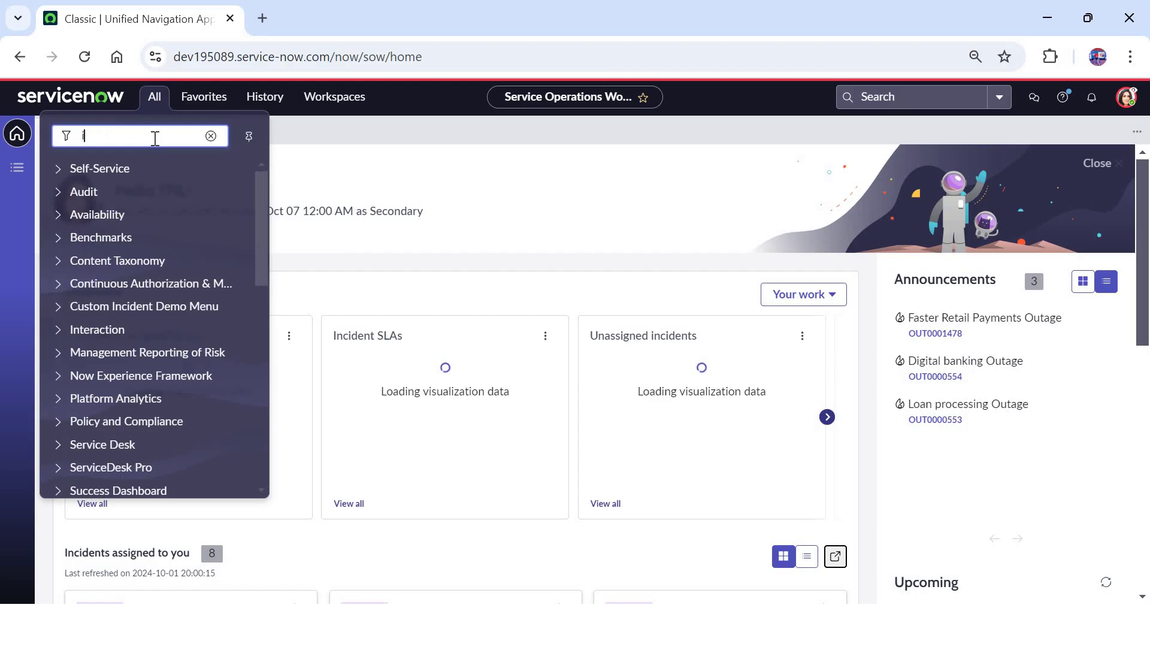
pyautogui.write('ncident list')
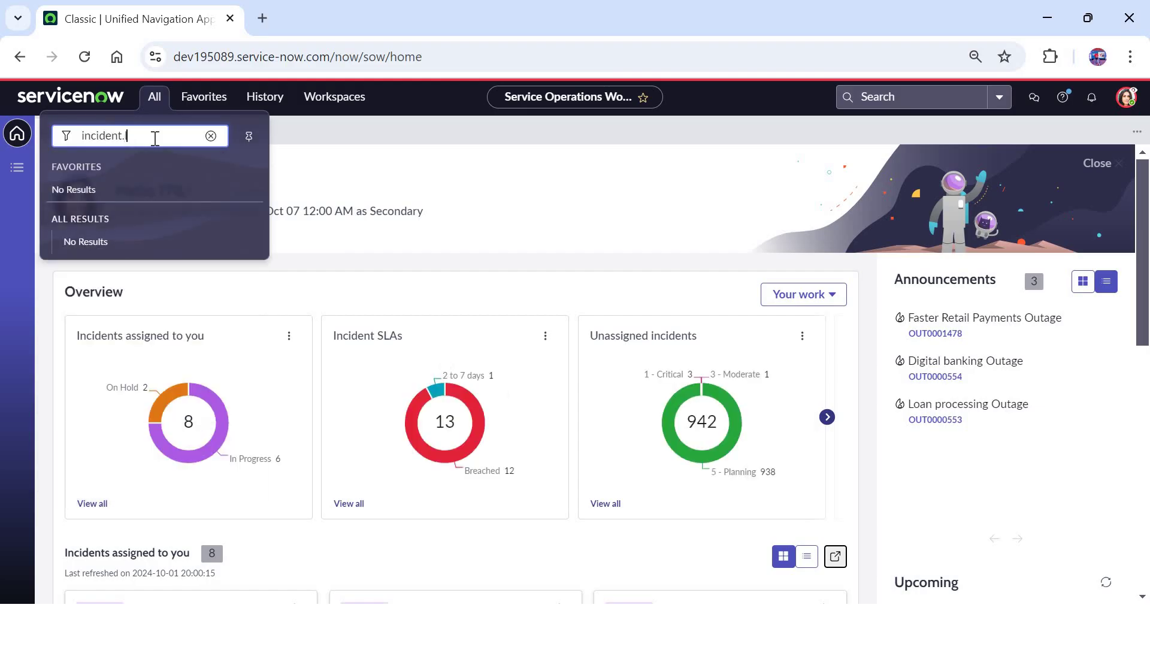
pyautogui.press('Escape')
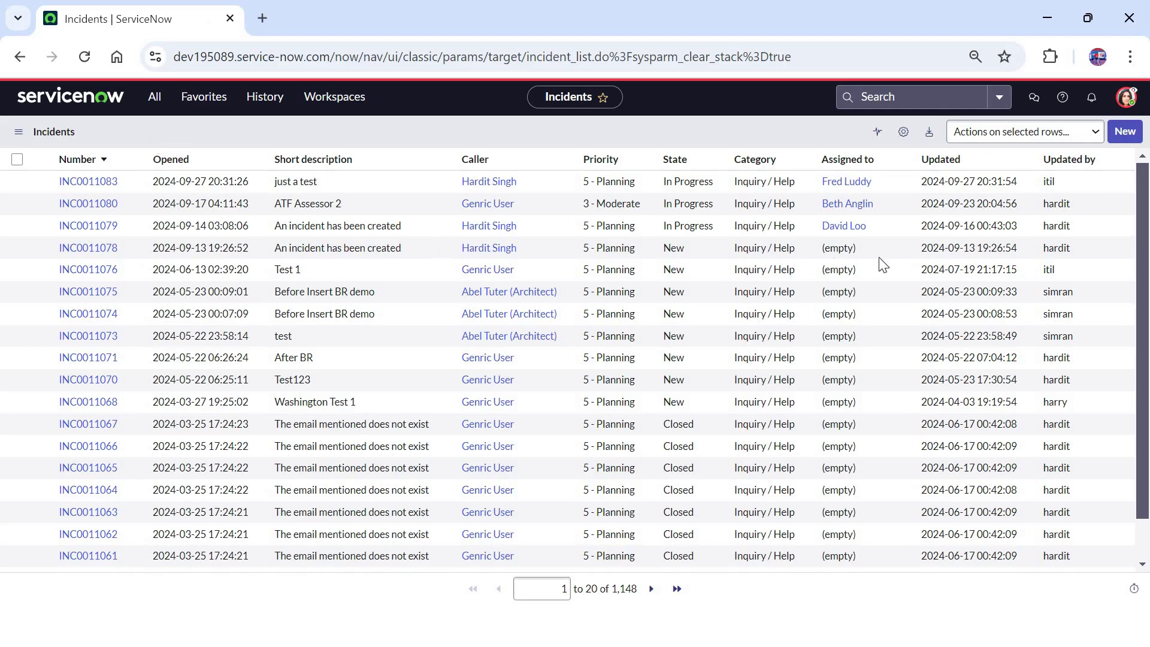
# - Look through the available columns of the incident list for Assignment group, and leave the column selection as it is
pyautogui.click(904, 135)
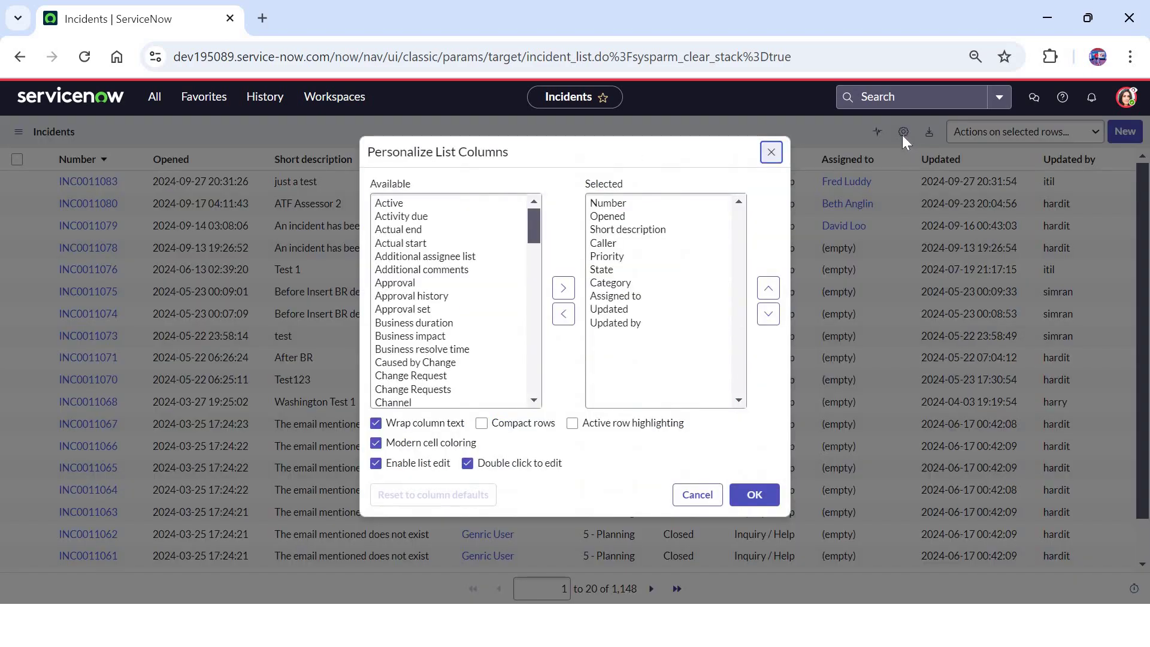
pyautogui.click(398, 230)
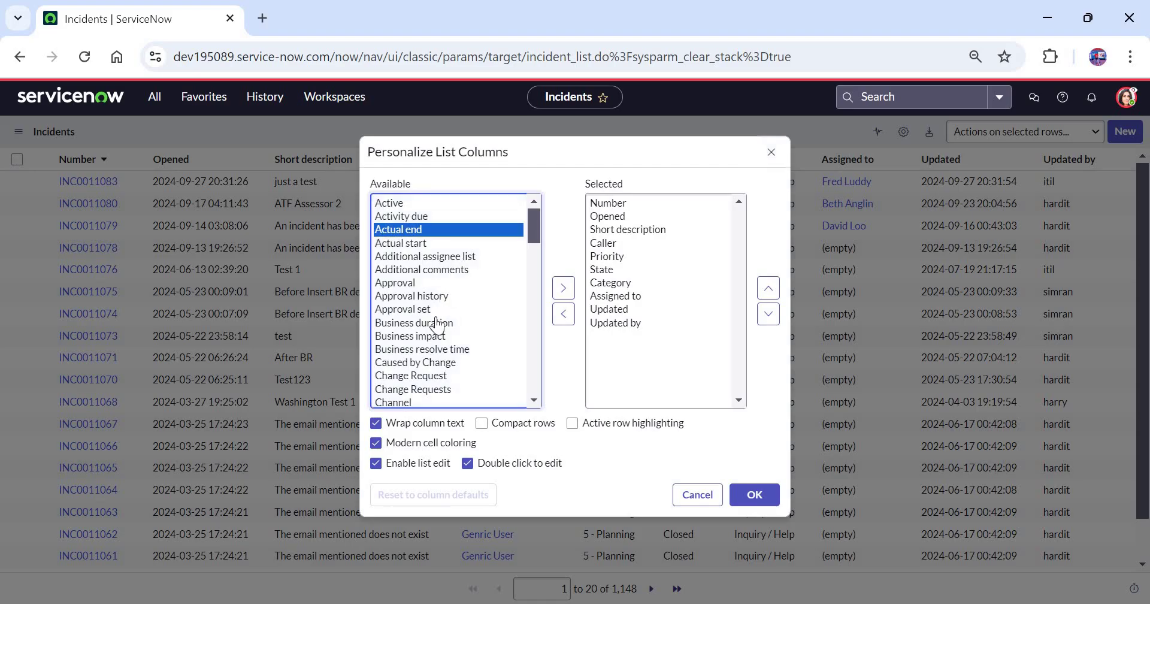
pyautogui.press('Down')
pyautogui.press('Down')
pyautogui.press('Down')
pyautogui.press('Down')
pyautogui.press('Down')
pyautogui.press('Down')
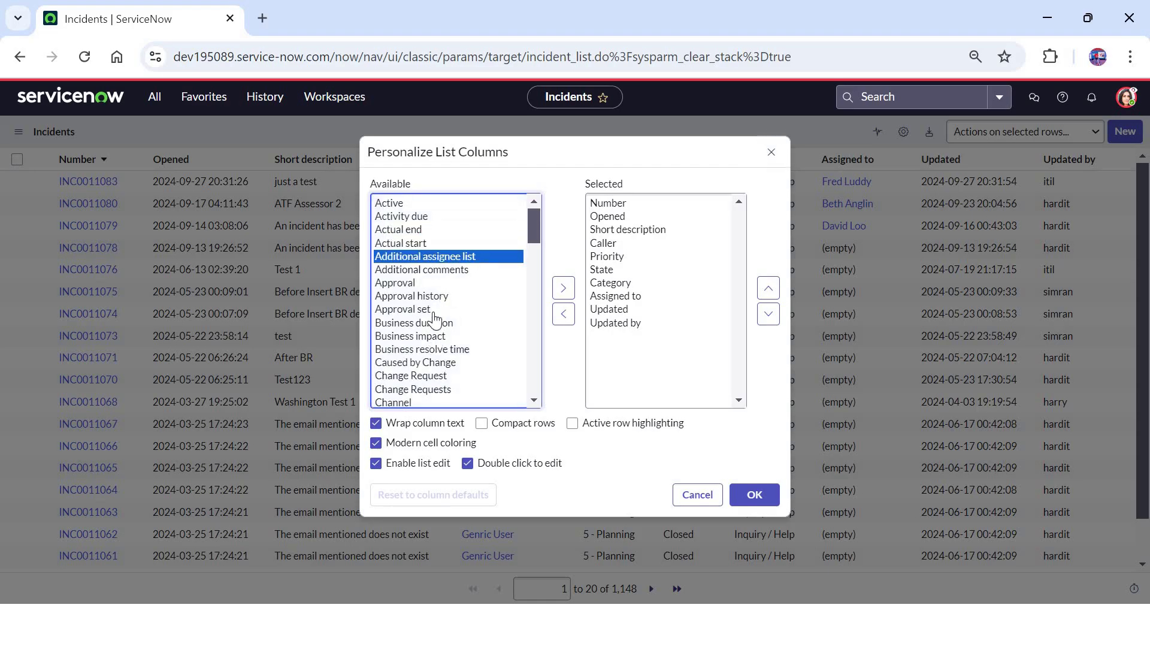
pyautogui.press('End')
pyautogui.press('Home')
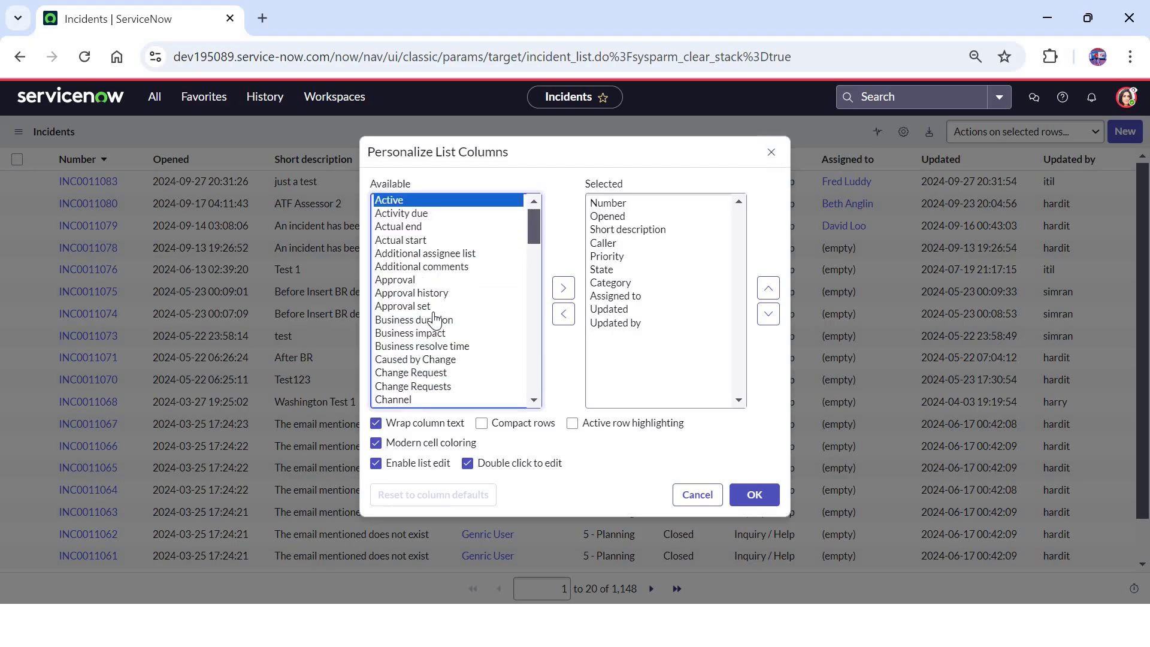
pyautogui.press('Down')
pyautogui.press('Down')
pyautogui.press('Down')
pyautogui.press('Down')
pyautogui.press('Down')
pyautogui.press('Down')
pyautogui.press('Down')
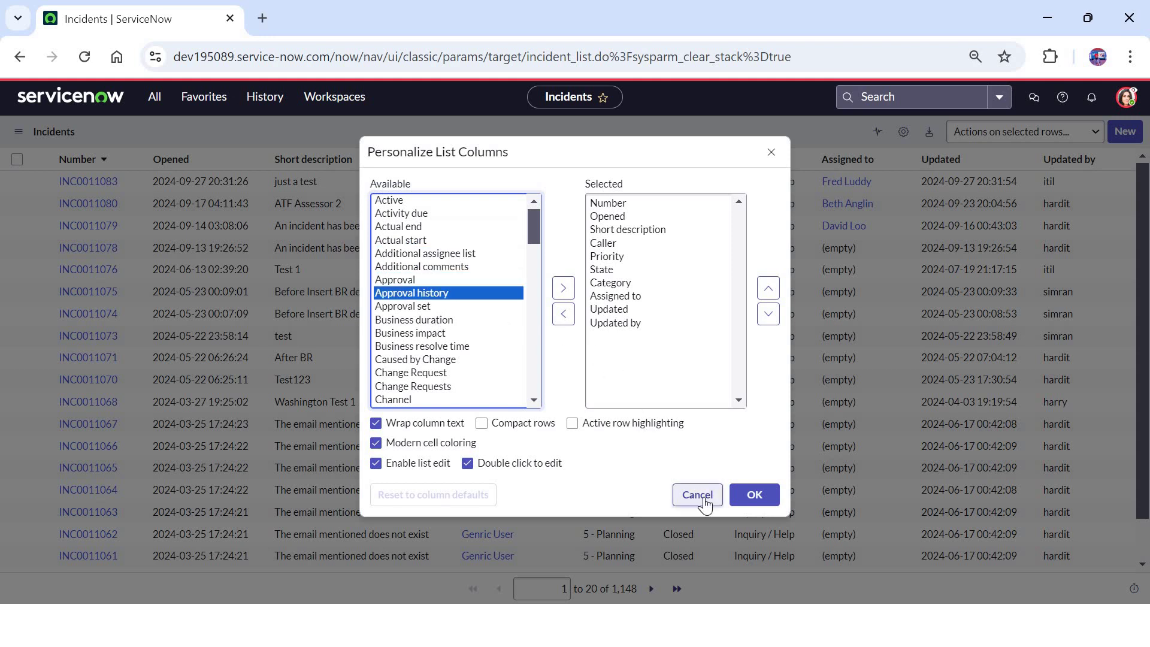
pyautogui.click(704, 503)
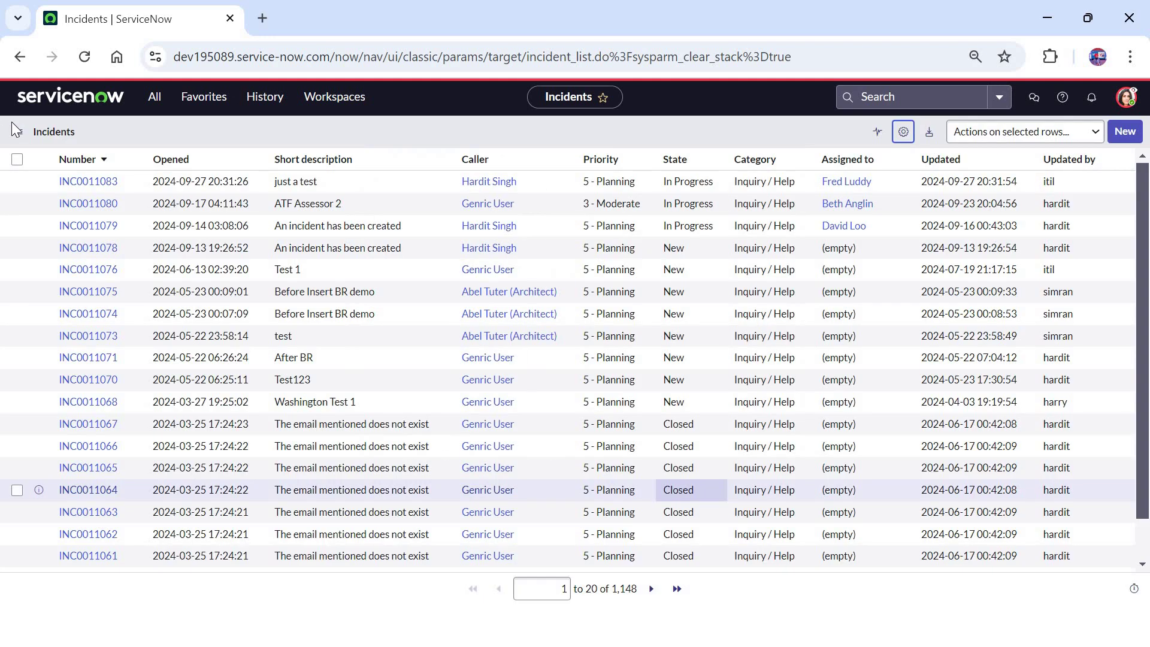
# - Open the incident described as "ATF Assessor 2" and examine its form and view options for the Assignment group field
pyautogui.click(98, 207)
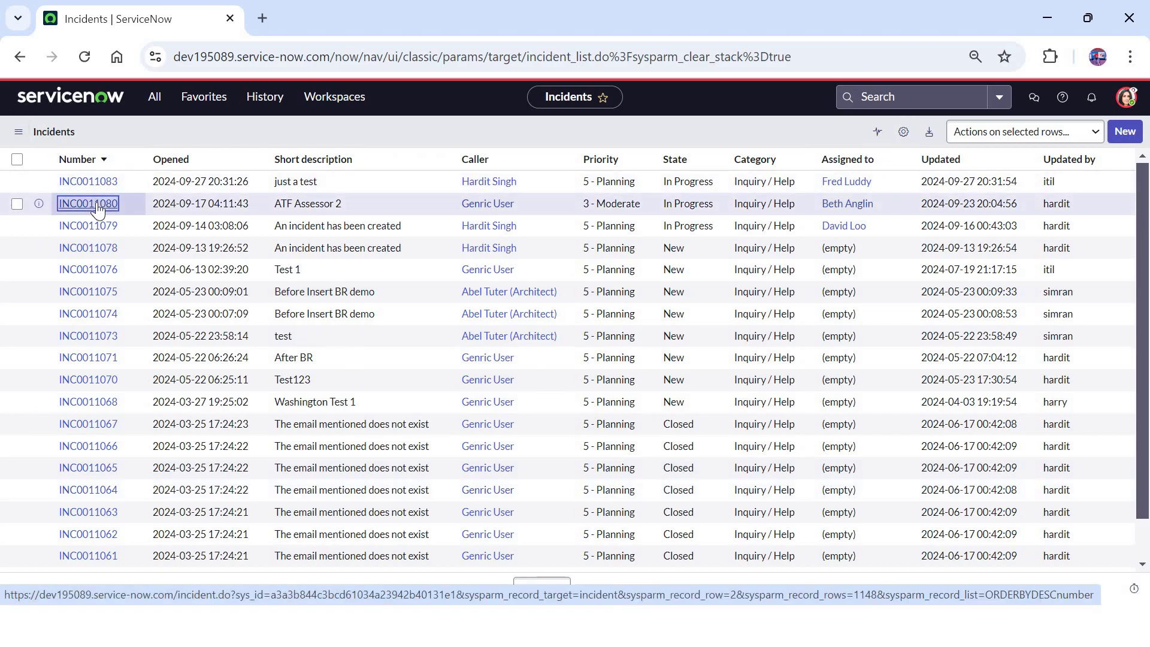
pyautogui.click(98, 207)
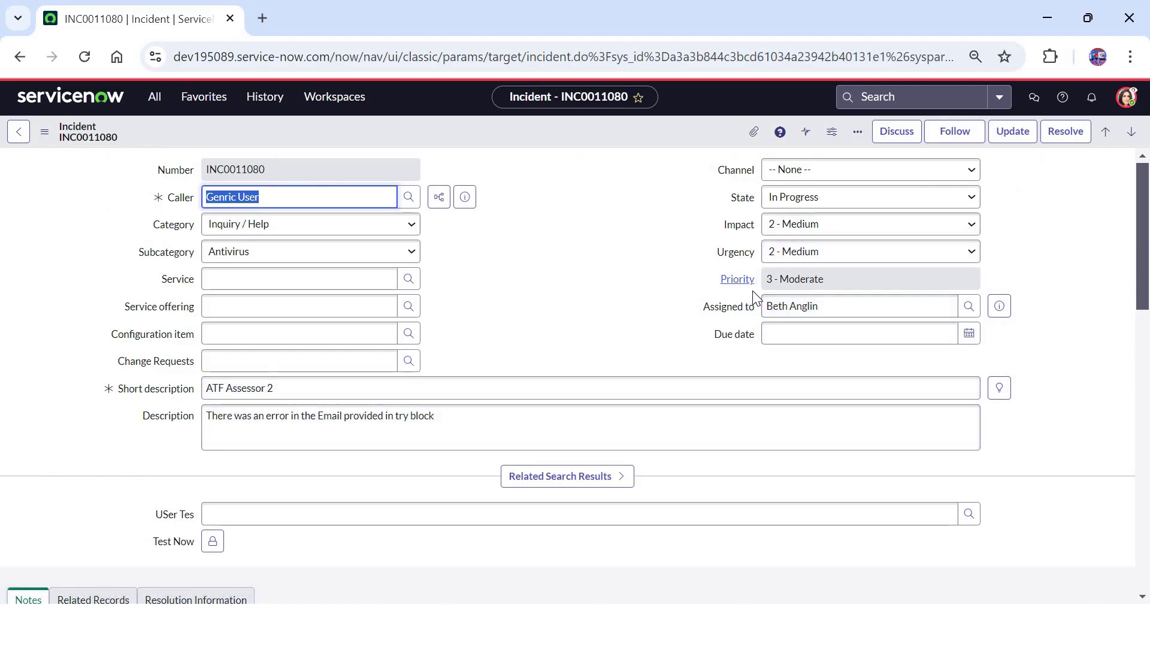
pyautogui.click(44, 134)
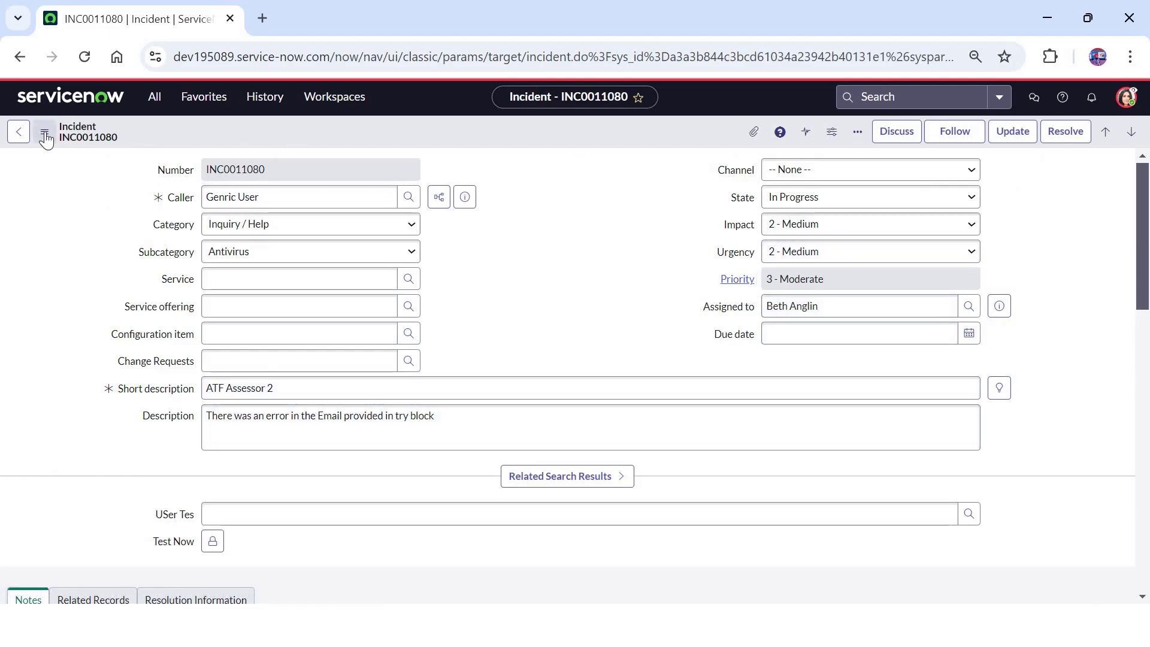
pyautogui.moveTo(134, 399)
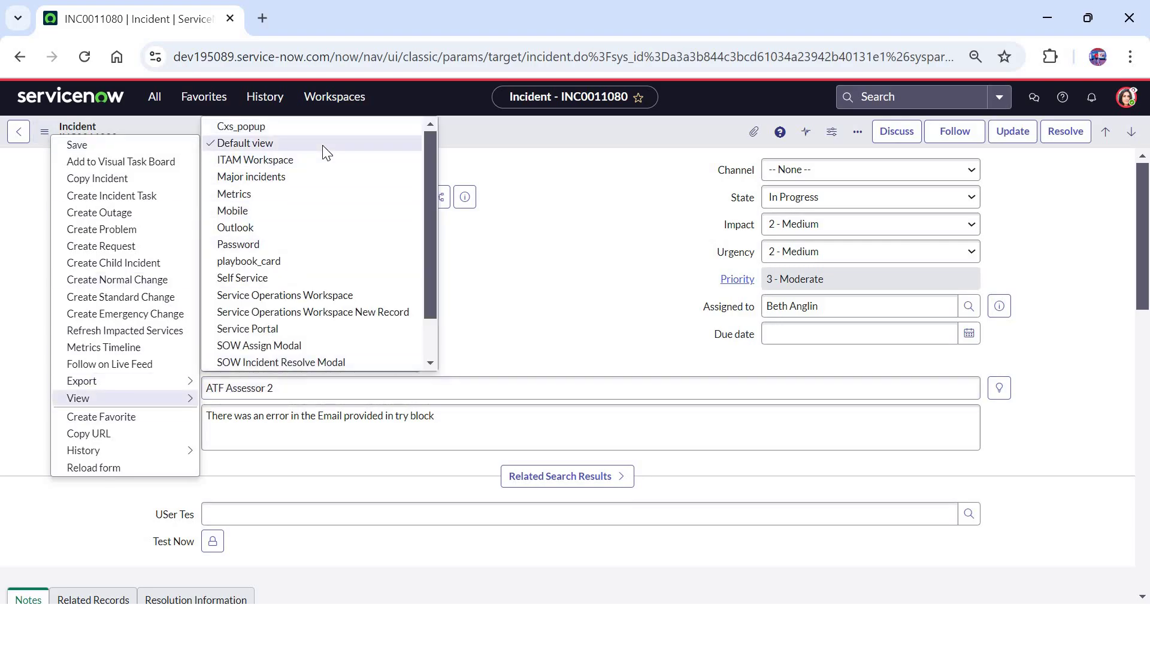
pyautogui.click(789, 327)
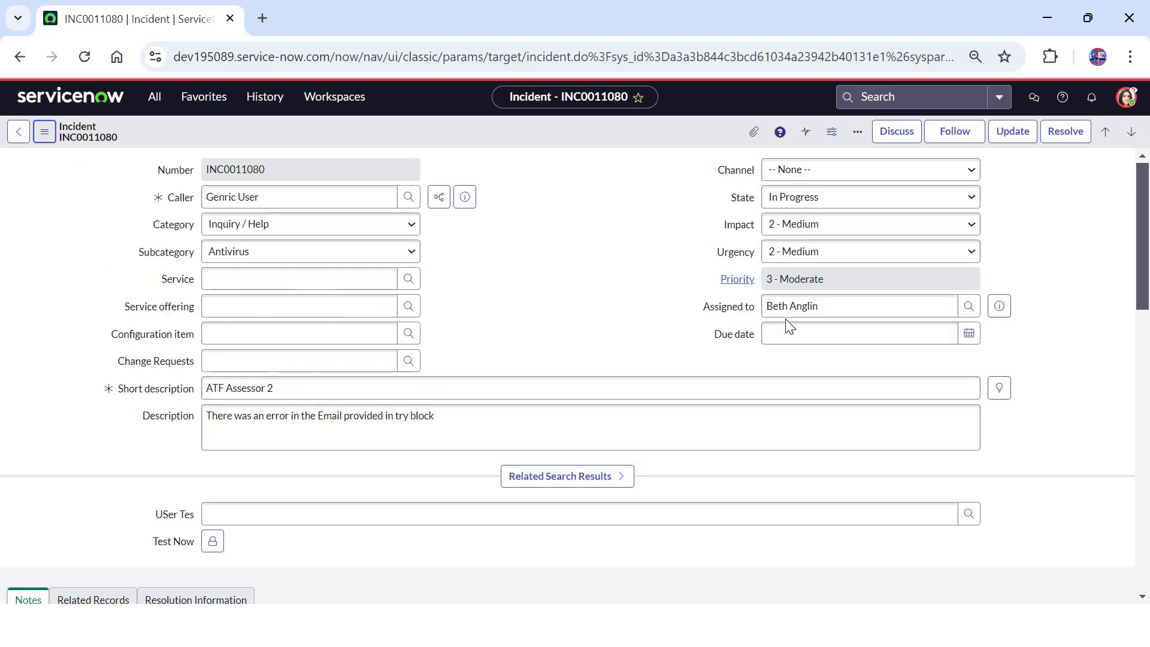
# - Find the create entries in the navigator and start a new report
pyautogui.click(161, 103)
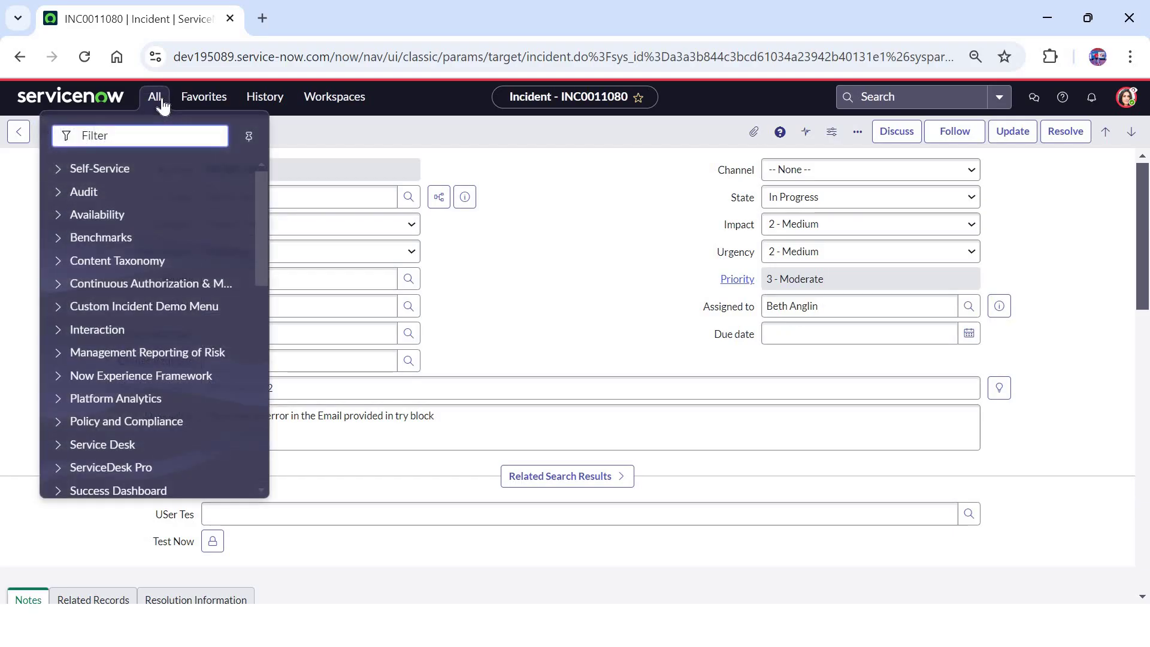
pyautogui.write('create')
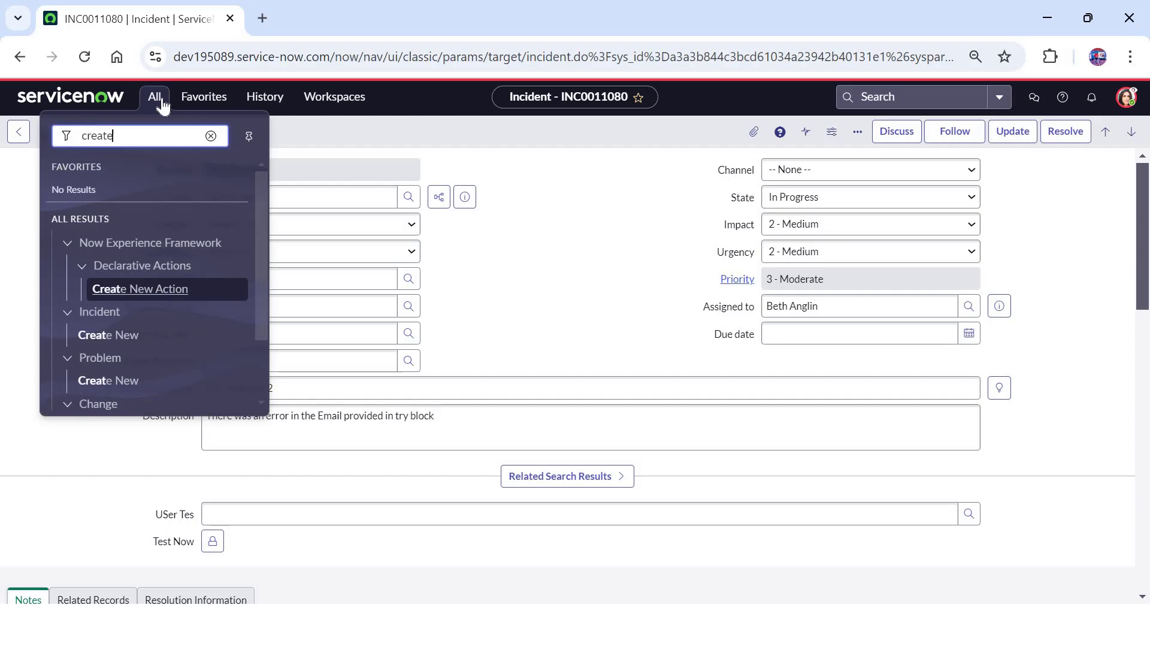
pyautogui.scroll(-2, 171, 218)
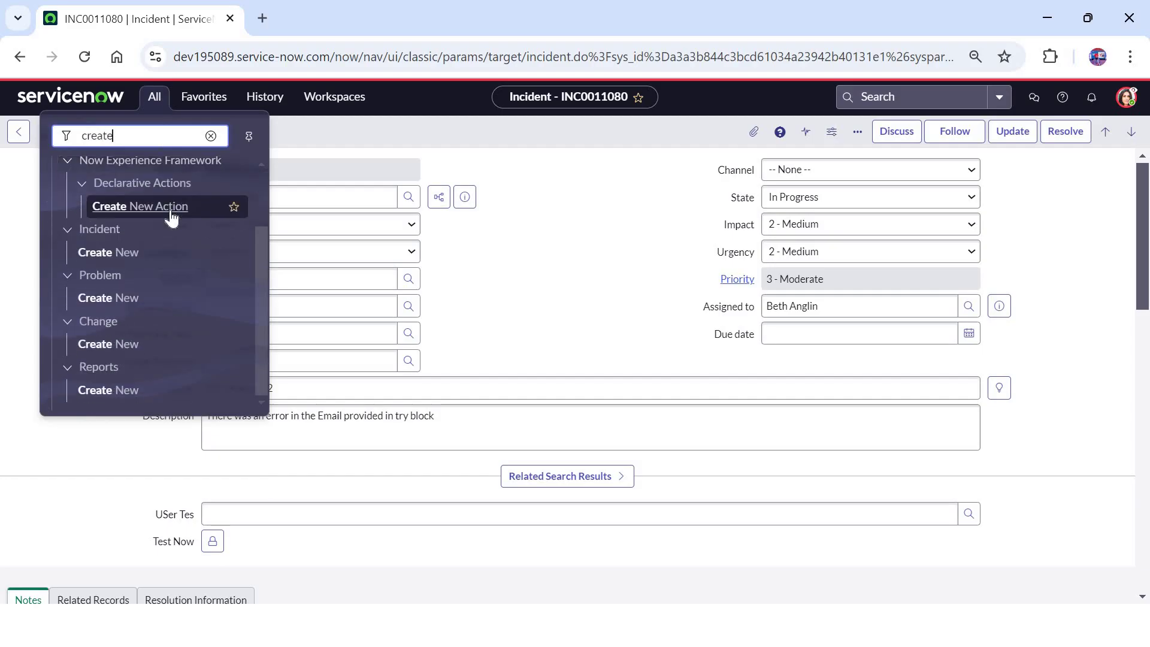
pyautogui.click(137, 390)
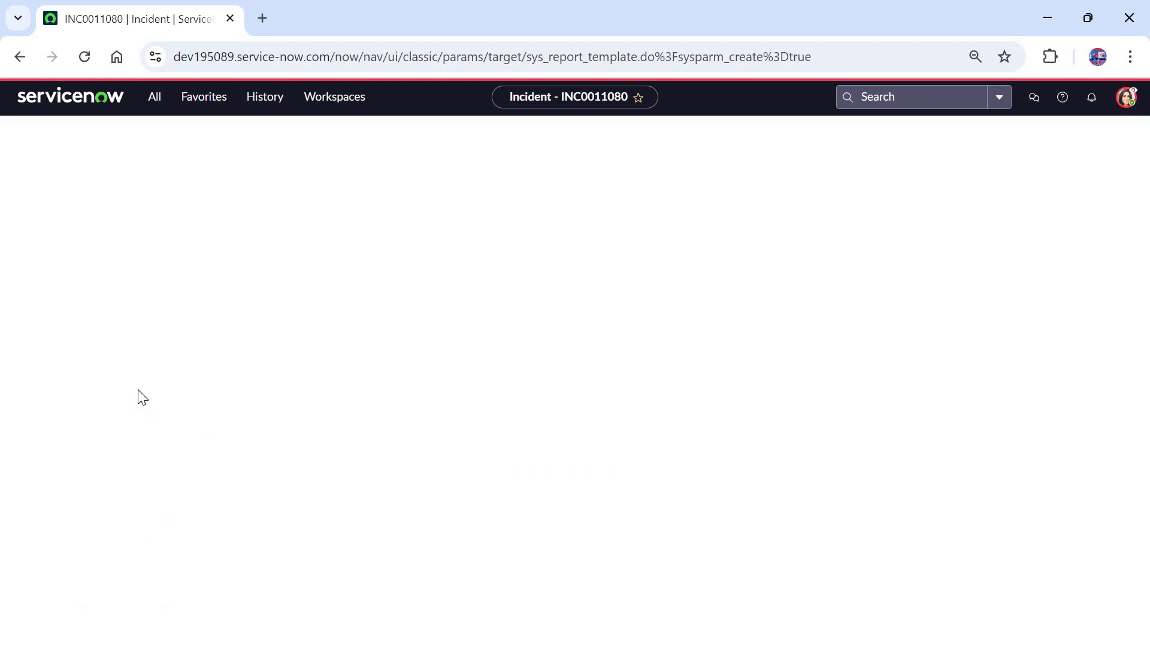
# - Name the report "ACL Demo", use the Incident table as its source, and continue to the Configure stage without changing the report type
pyautogui.click(223, 238)
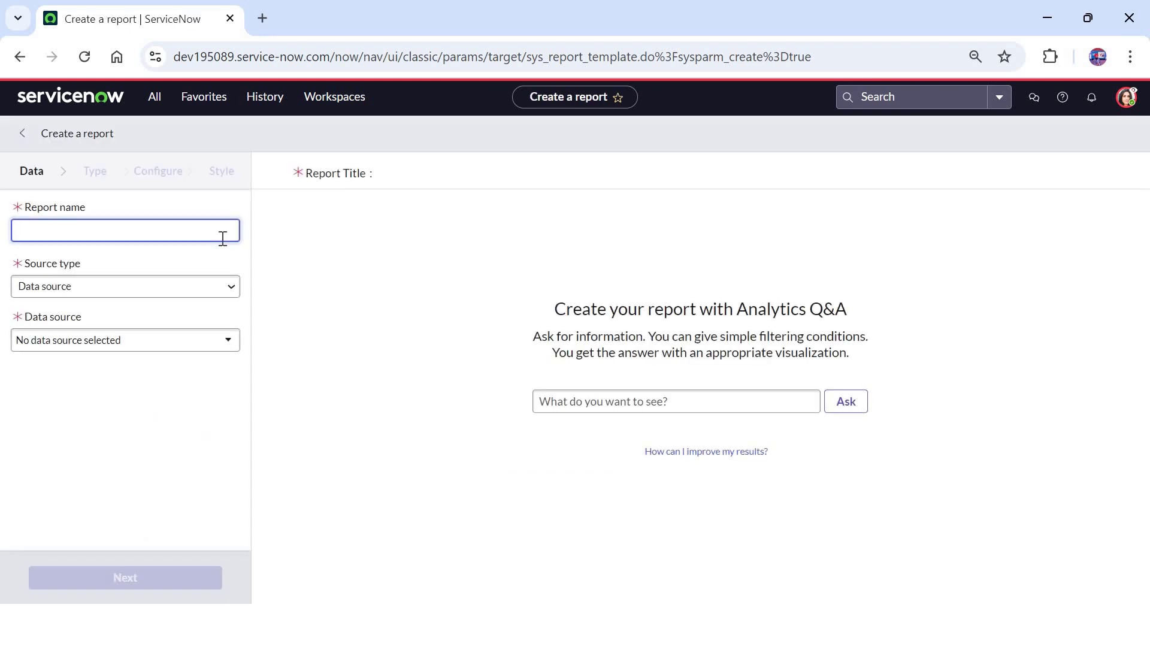
pyautogui.write('ACL Demo')
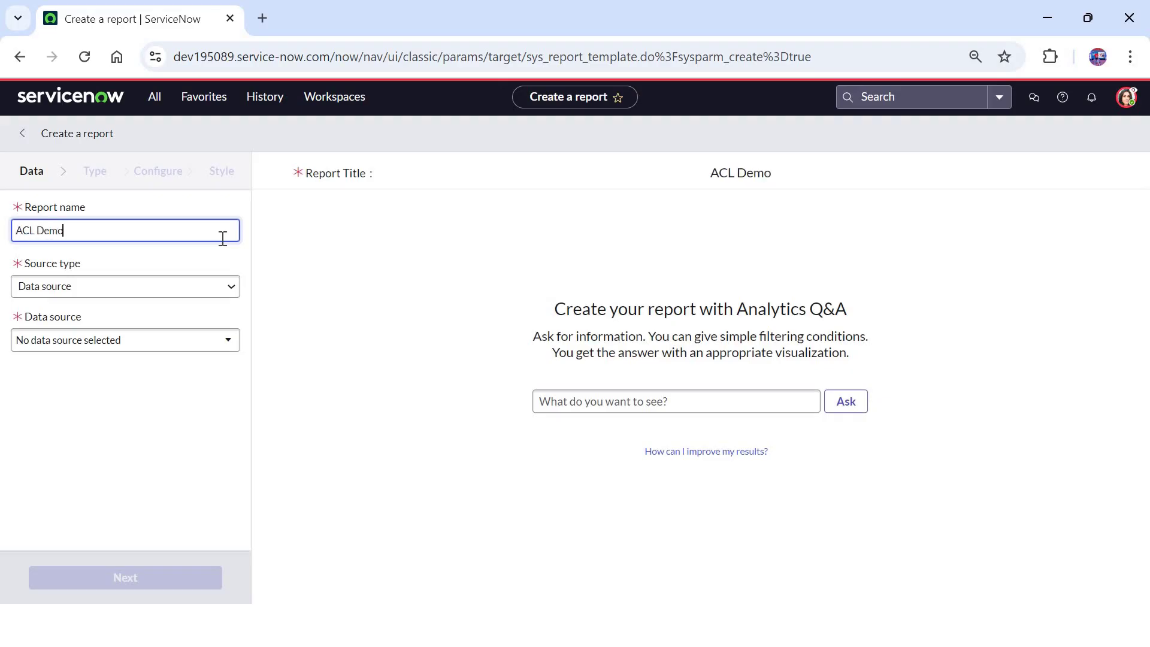
pyautogui.click(209, 289)
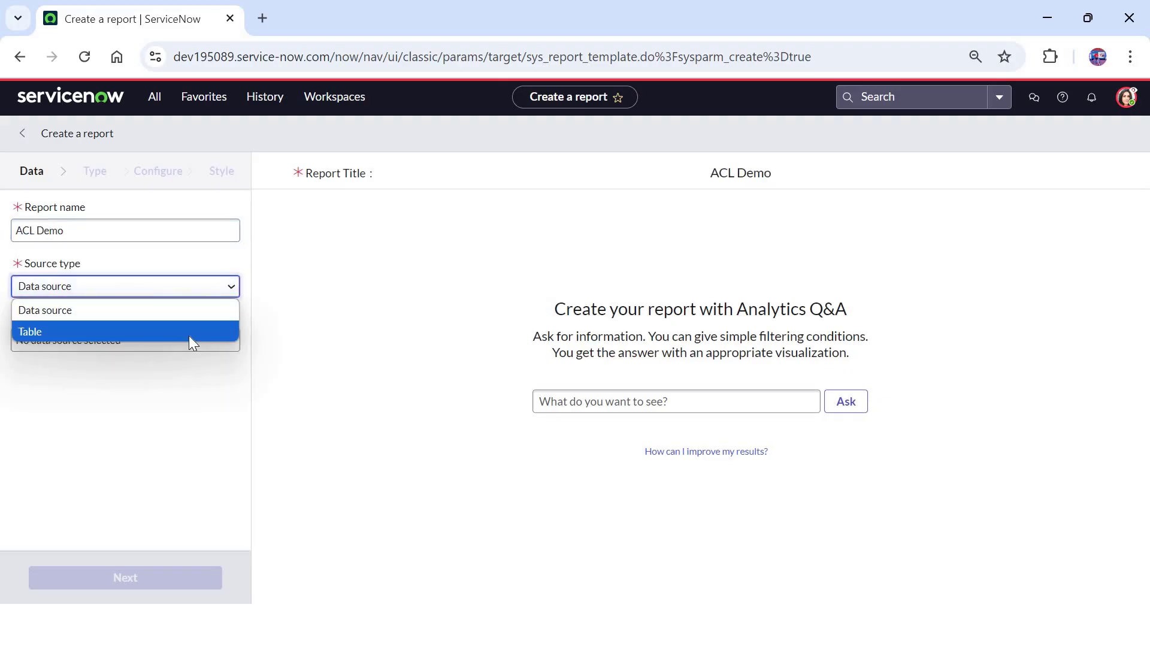
pyautogui.click(189, 335)
pyautogui.click(189, 335)
pyautogui.write('in')
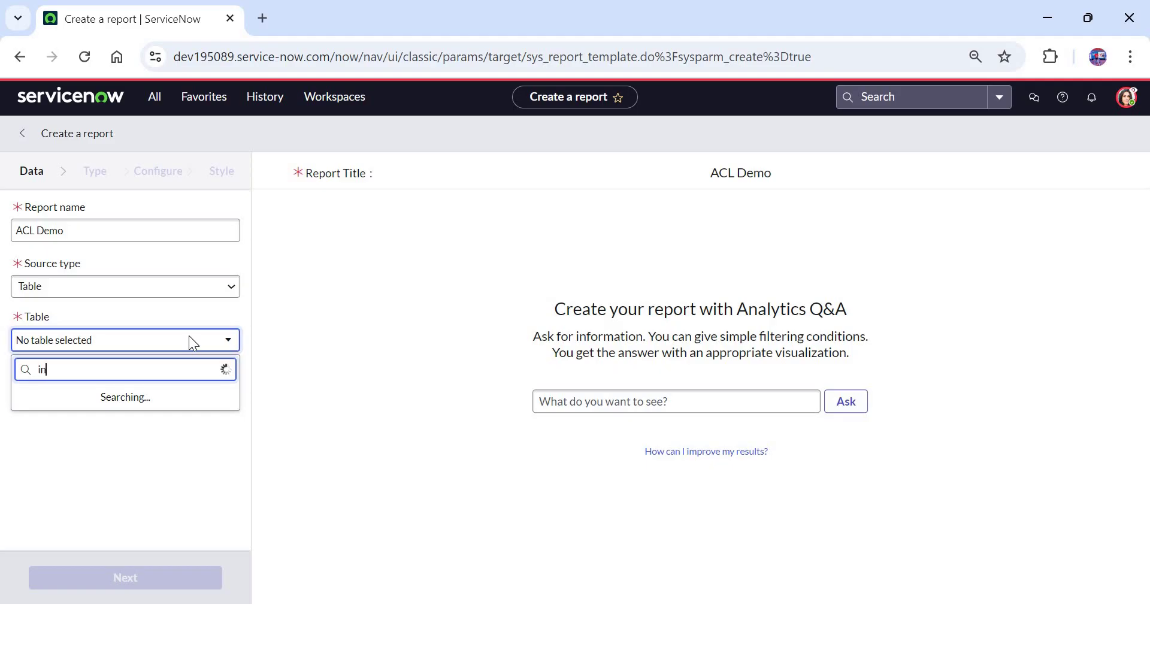
pyautogui.write('cident')
pyautogui.press('Return')
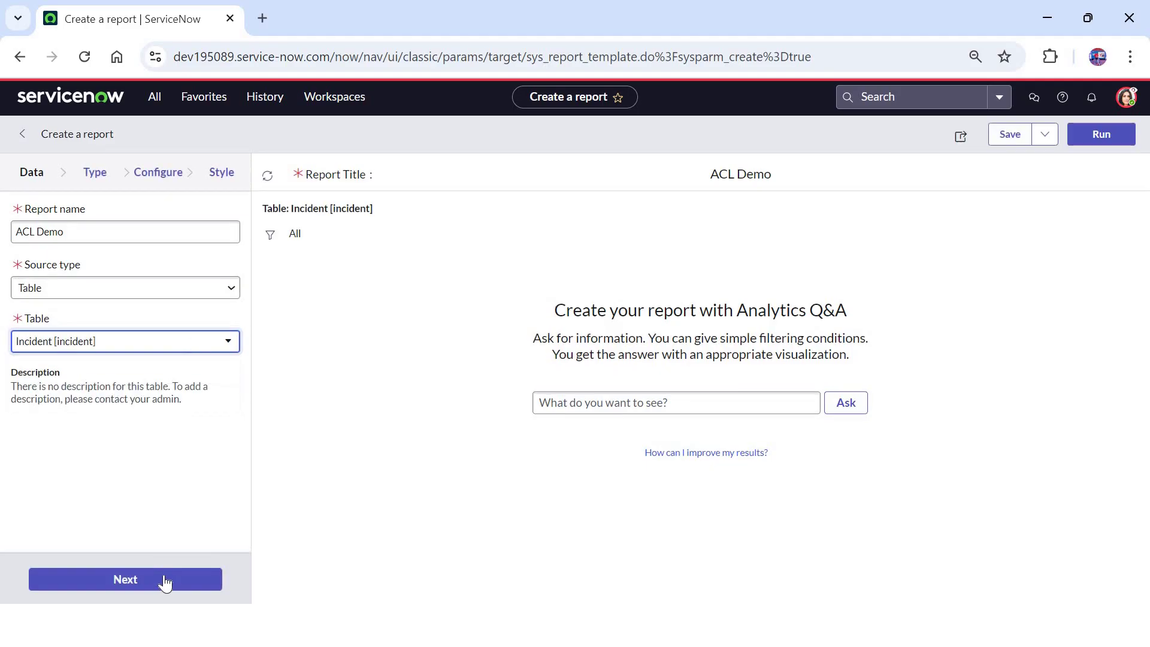
pyautogui.click(163, 579)
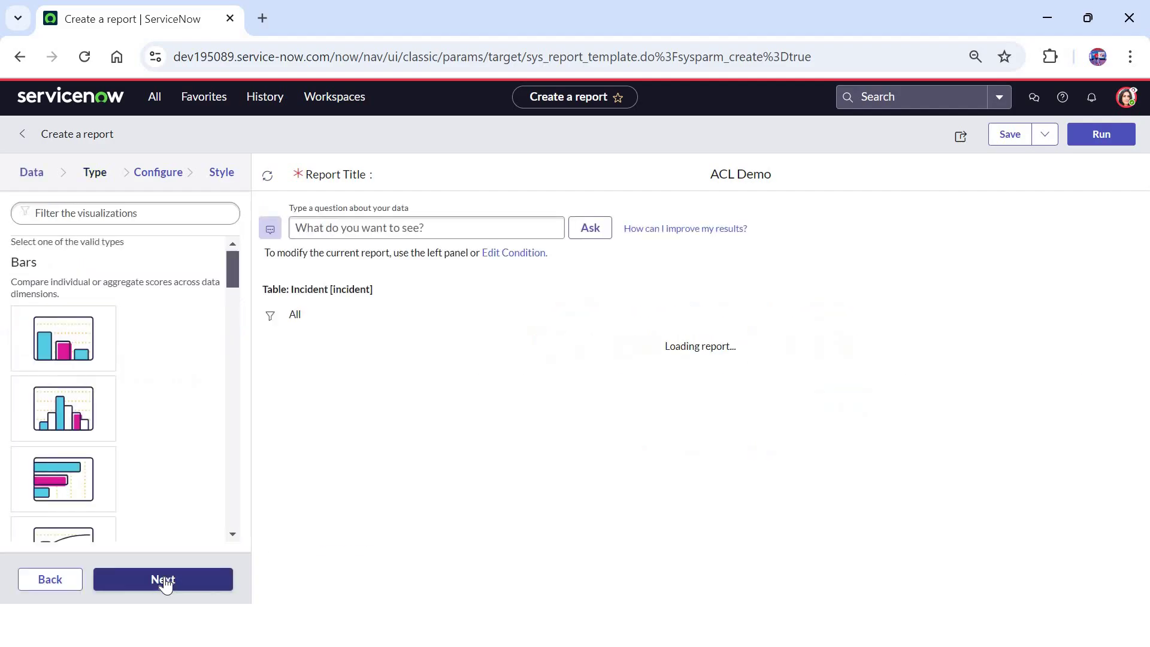
pyautogui.click(163, 580)
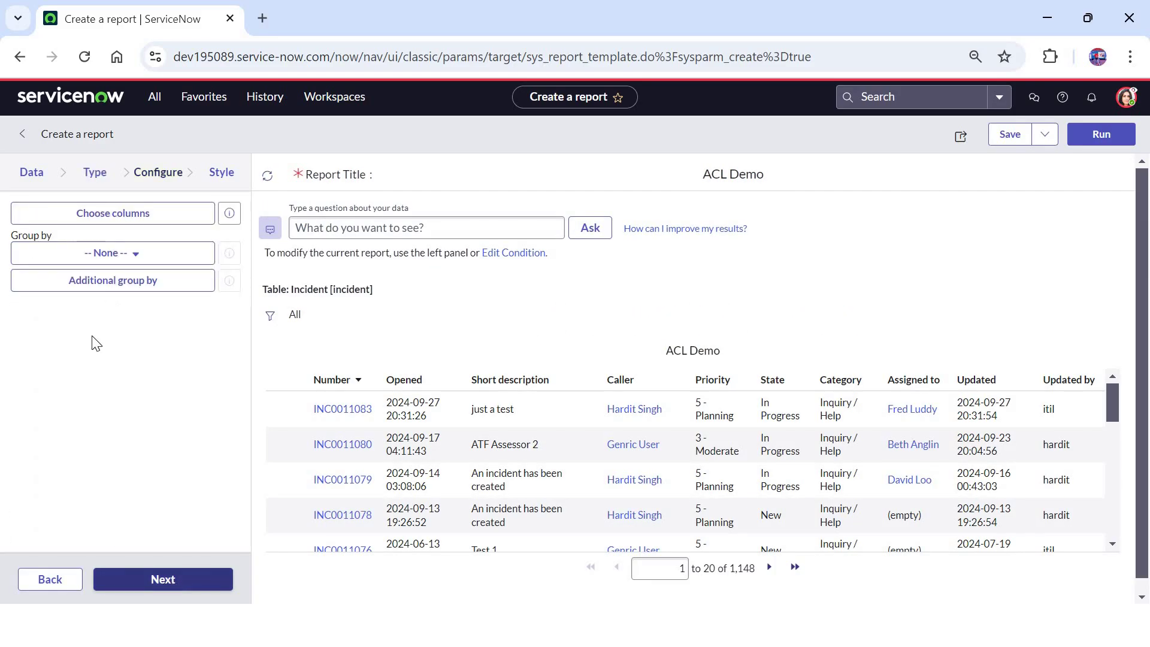
# - Look through the report's available columns for Assignment group, and leave the column selection as it is
pyautogui.click(166, 215)
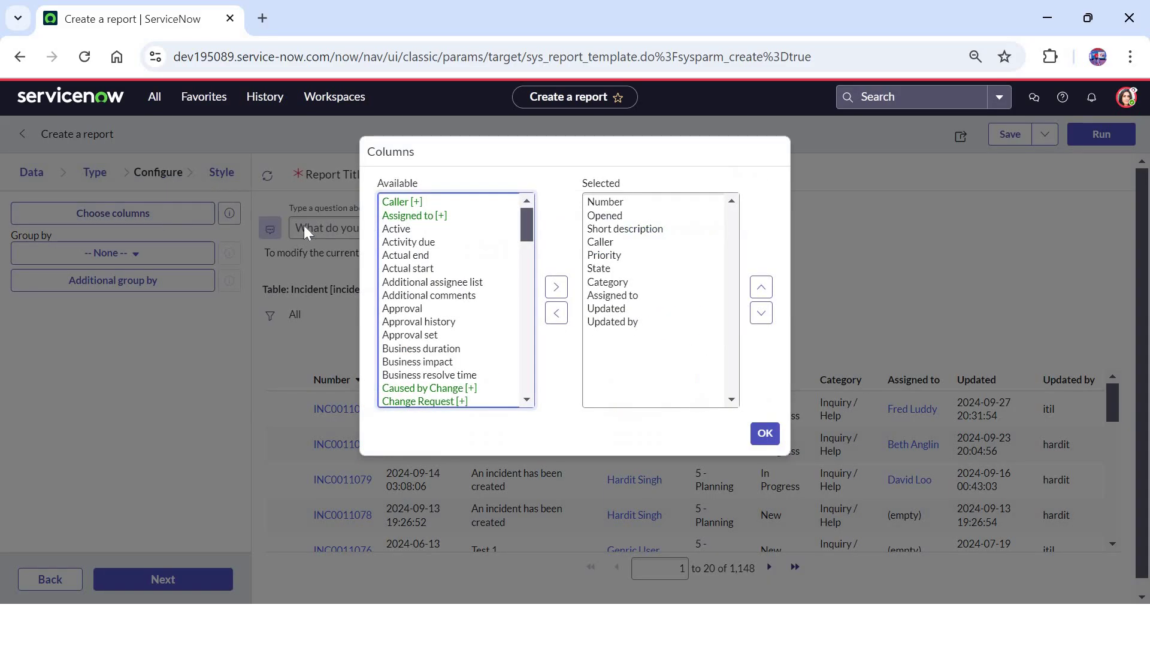
pyautogui.click(467, 296)
pyautogui.click(462, 335)
pyautogui.click(464, 361)
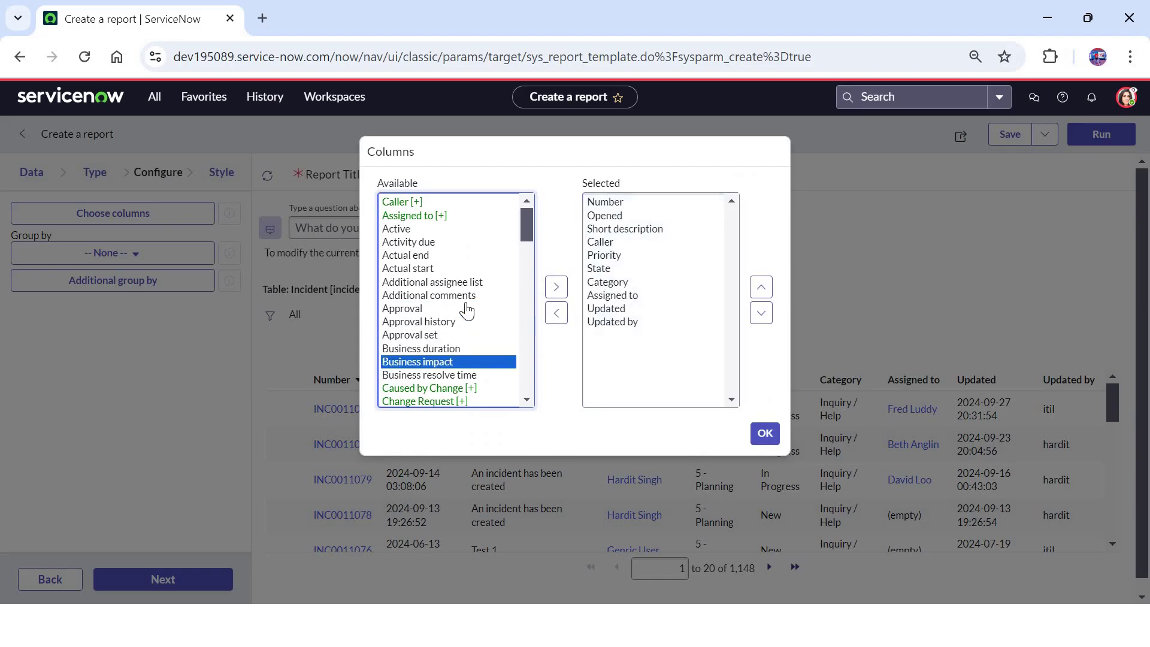
pyautogui.press('Up')
pyautogui.press('Up')
pyautogui.press('Up')
pyautogui.press('Up')
pyautogui.press('Up')
pyautogui.press('Up')
pyautogui.press('Up')
pyautogui.press('Up')
pyautogui.press('Up')
pyautogui.press('Up')
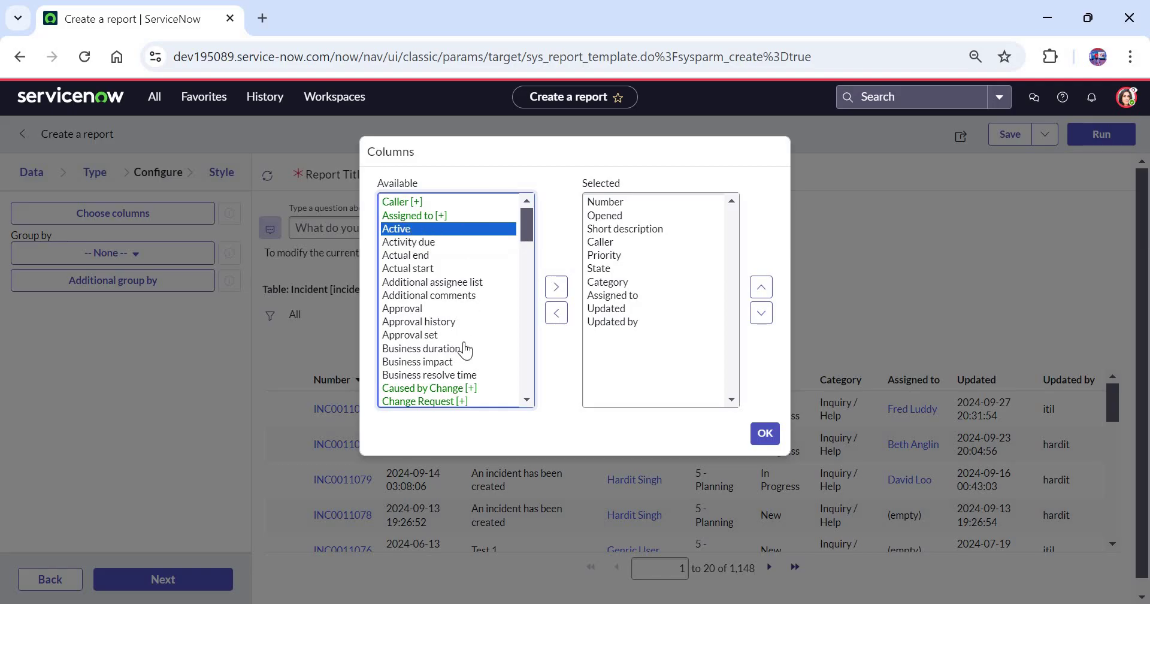
pyautogui.press('Down')
pyautogui.press('Down')
pyautogui.press('Down')
pyautogui.press('Down')
pyautogui.press('Down')
pyautogui.press('Down')
pyautogui.press('Down')
pyautogui.press('Down')
pyautogui.press('Down')
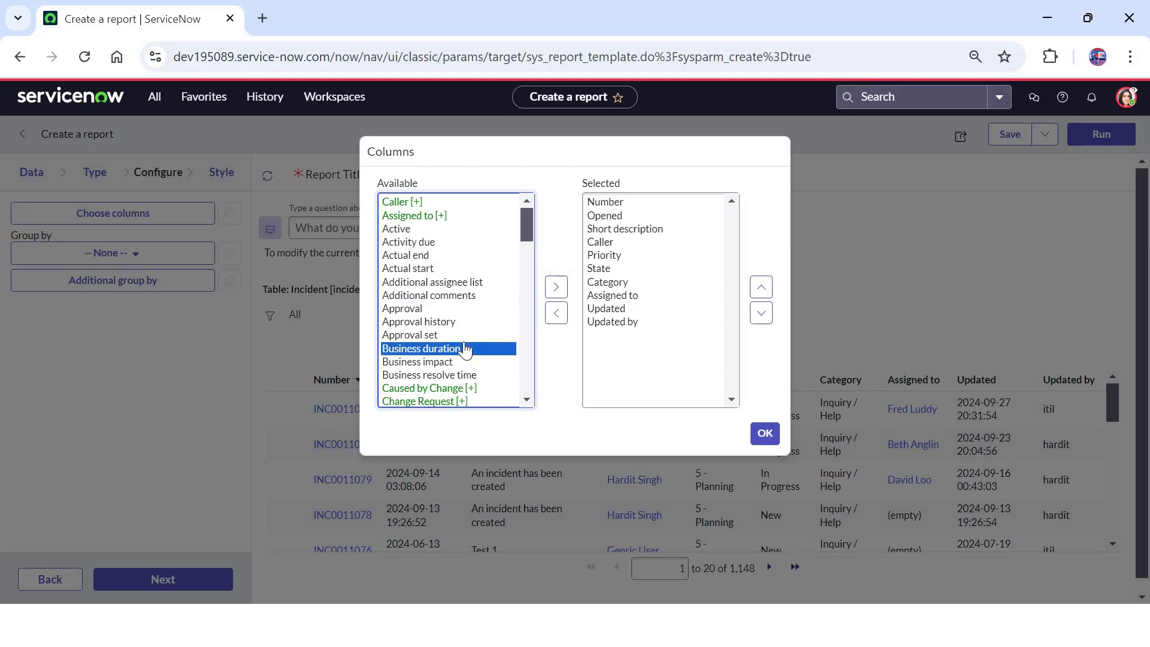
pyautogui.click(763, 439)
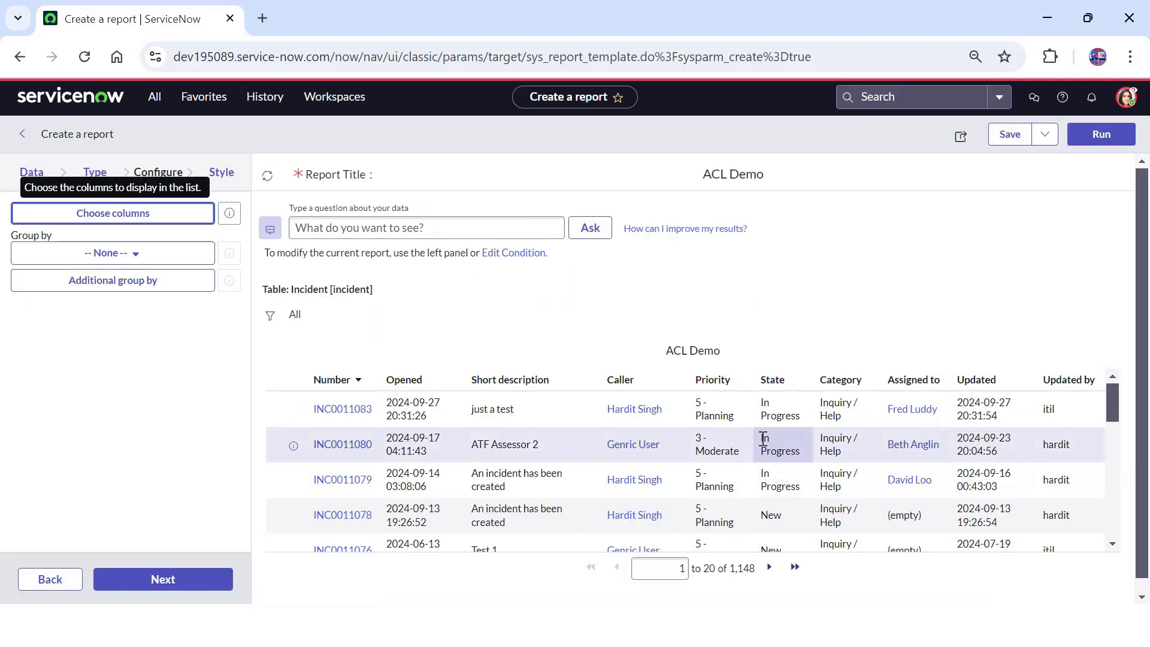